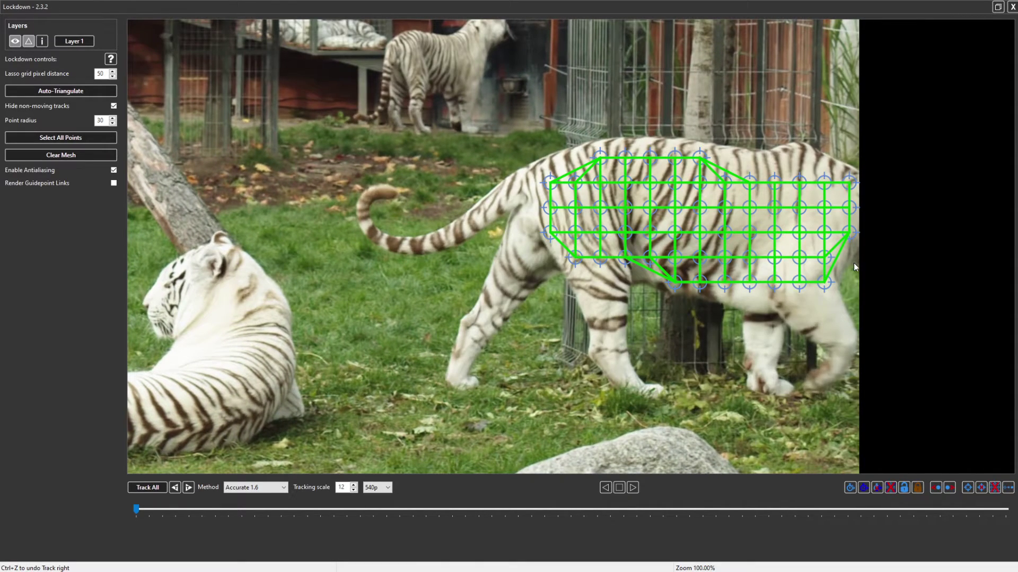
# - Select the lowest point in the mesh's foremost column and examine its tracked frames on the timeline, then clear the selection
pyautogui.scroll(3, 851, 265)
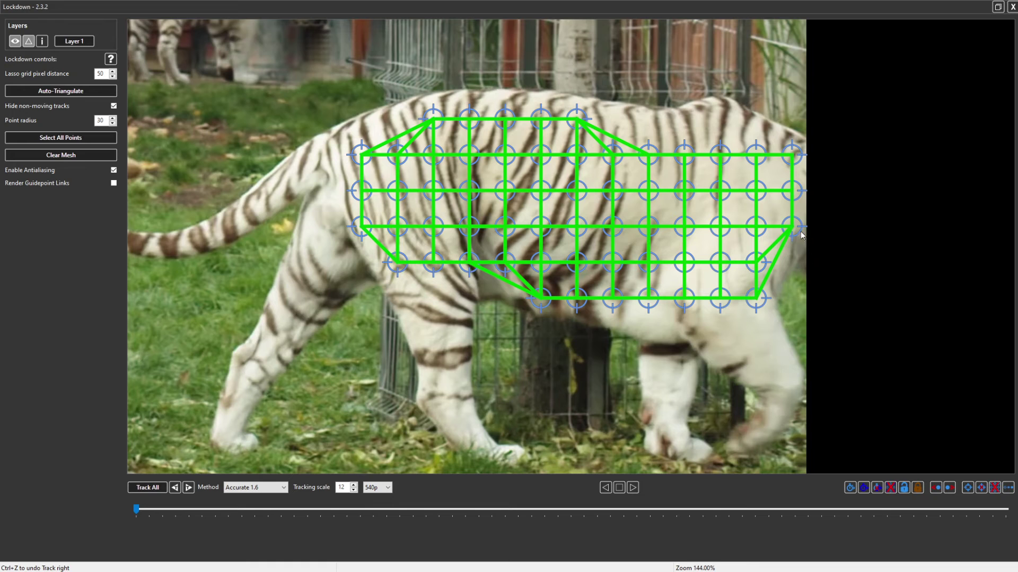
pyautogui.moveTo(135, 513); pyautogui.dragTo(2, 549)
pyautogui.scroll(-1, 821, 305)
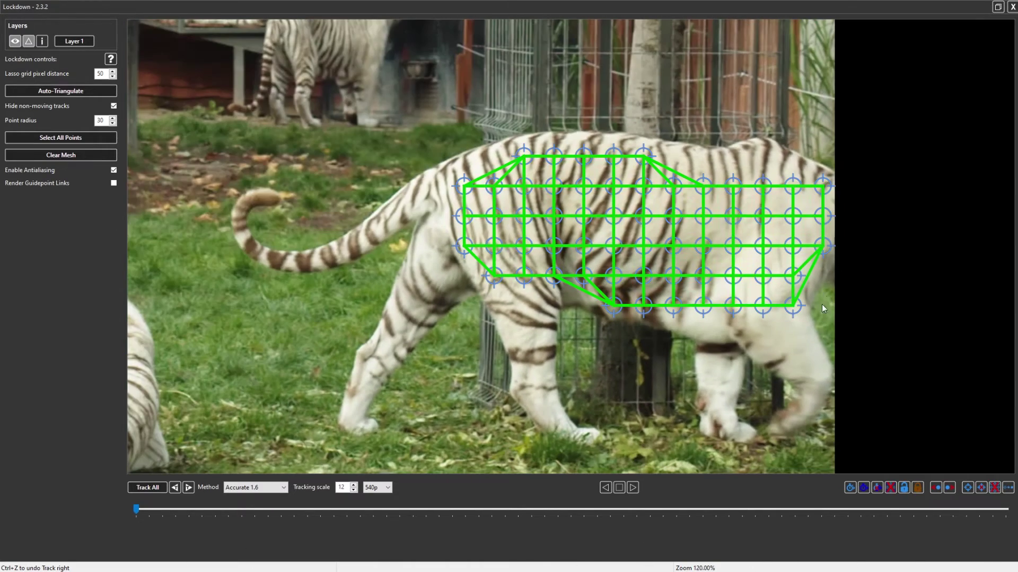
pyautogui.click(824, 246)
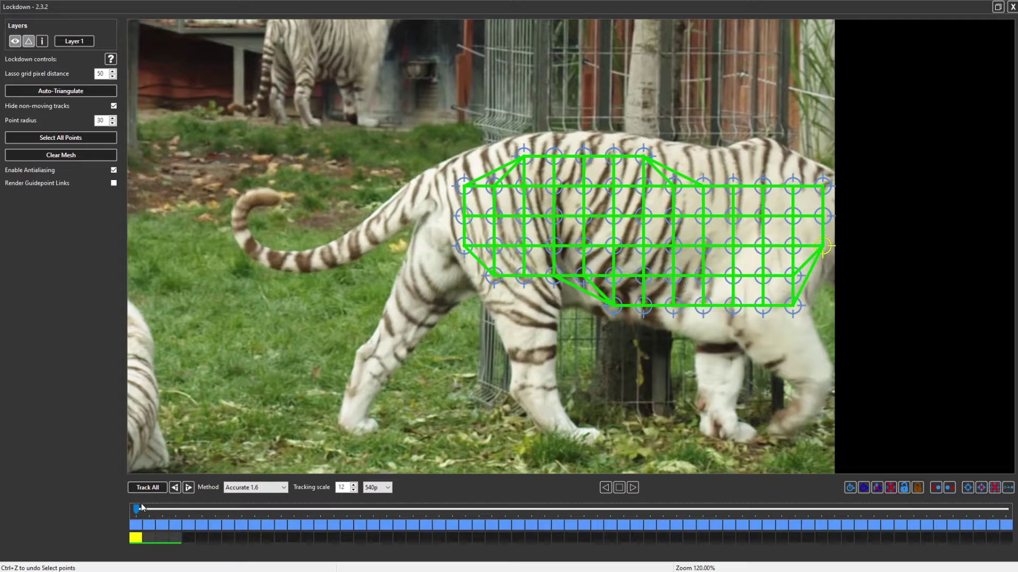
pyautogui.moveTo(138, 507)
pyautogui.mouseDown()
pyautogui.moveTo(1004, 512)
pyautogui.moveTo(666, 536)
pyautogui.moveTo(1, 511)
pyautogui.moveTo(133, 491)
pyautogui.mouseUp()
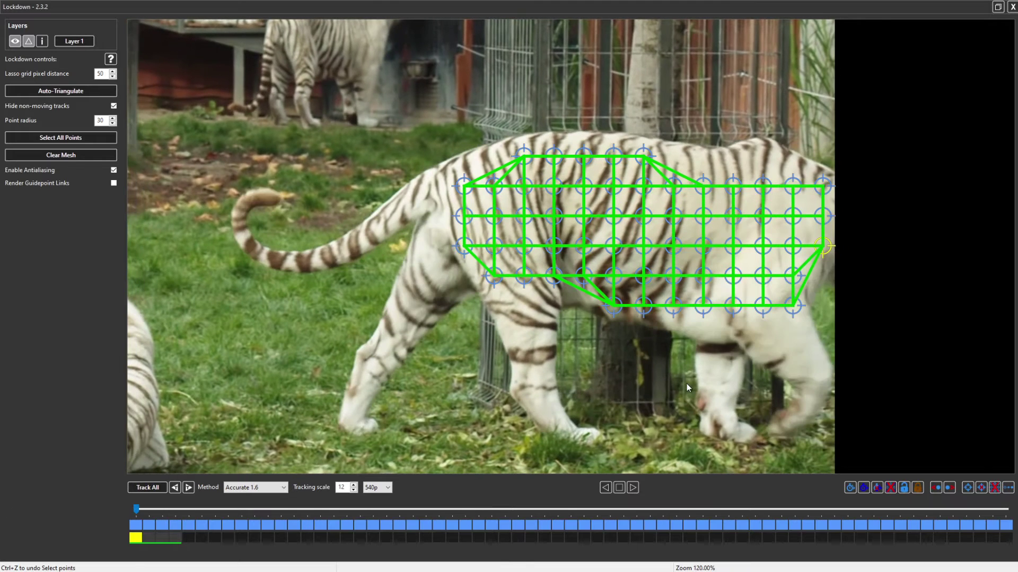
pyautogui.click(824, 274)
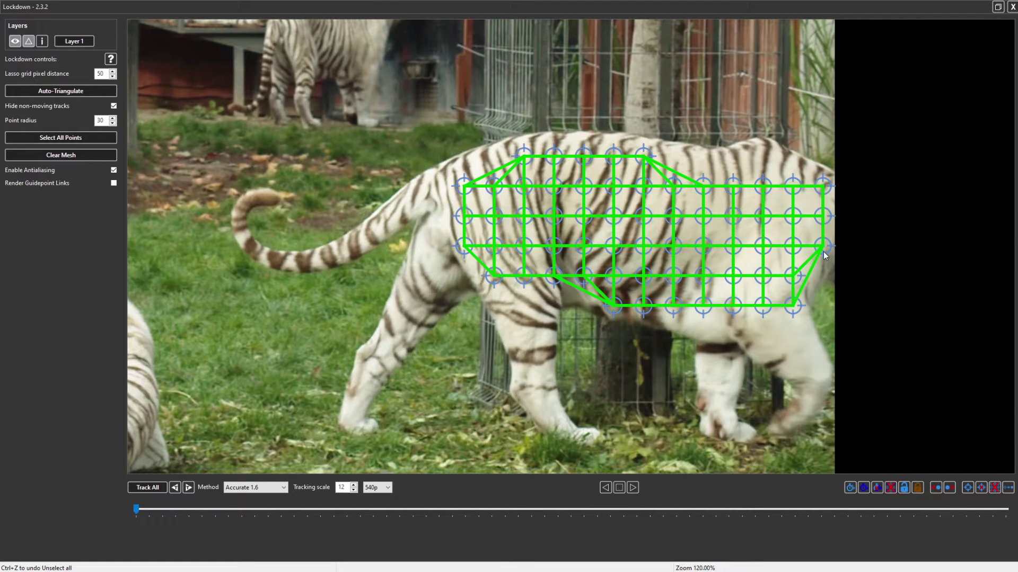
pyautogui.moveTo(842, 255); pyautogui.dragTo(761, 261)
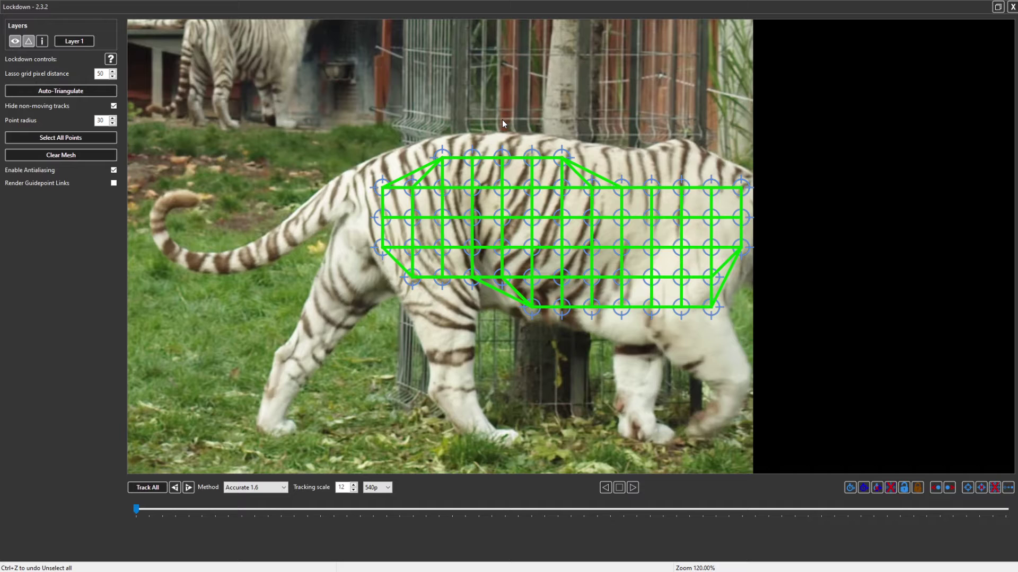
# - Select the mesh's upper front corner point and advance frame by frame to examine where its track ends
pyautogui.click(71, 41)
pyautogui.click(741, 188)
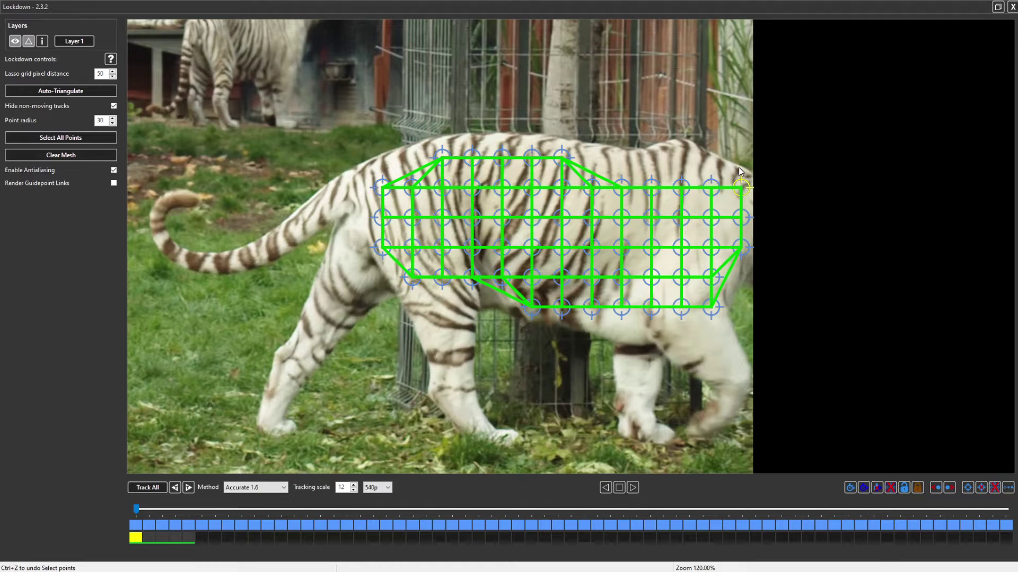
pyautogui.click(166, 554)
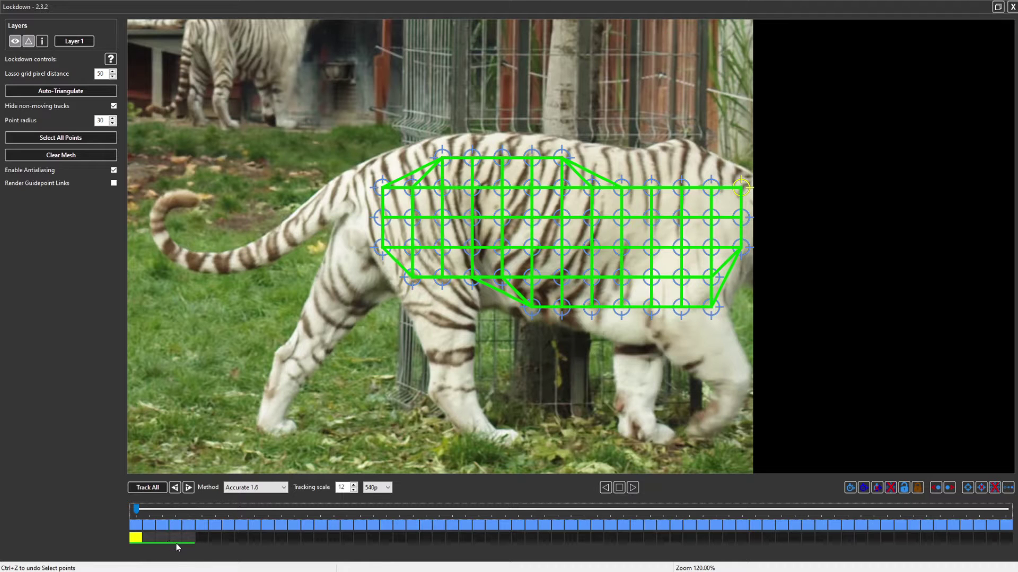
pyautogui.press('Right')
pyautogui.scroll(4, 746, 200)
pyautogui.scroll(2, 746, 199)
pyautogui.press('Right')
pyautogui.press('Right')
pyautogui.press('Right')
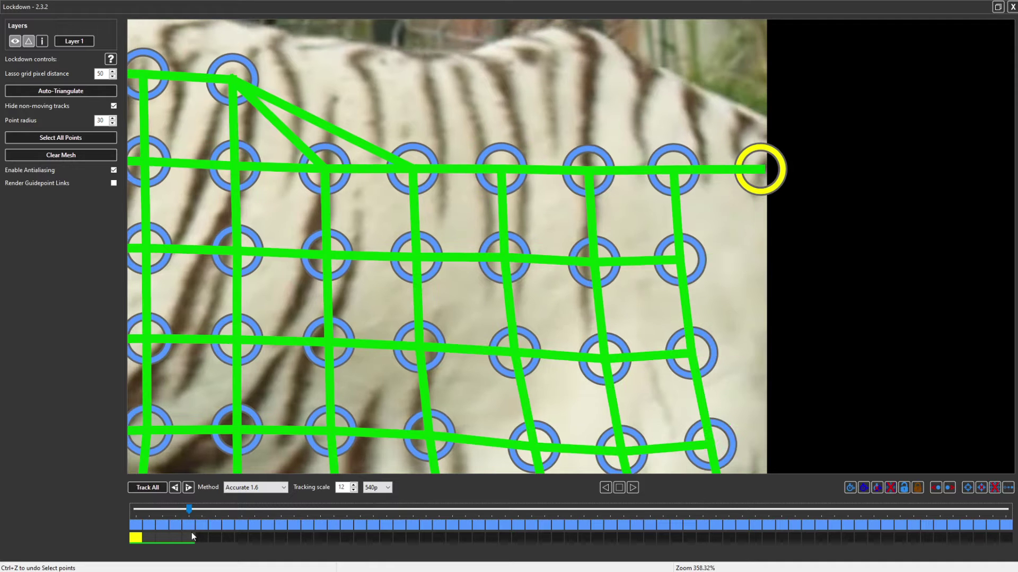
pyautogui.press('Right')
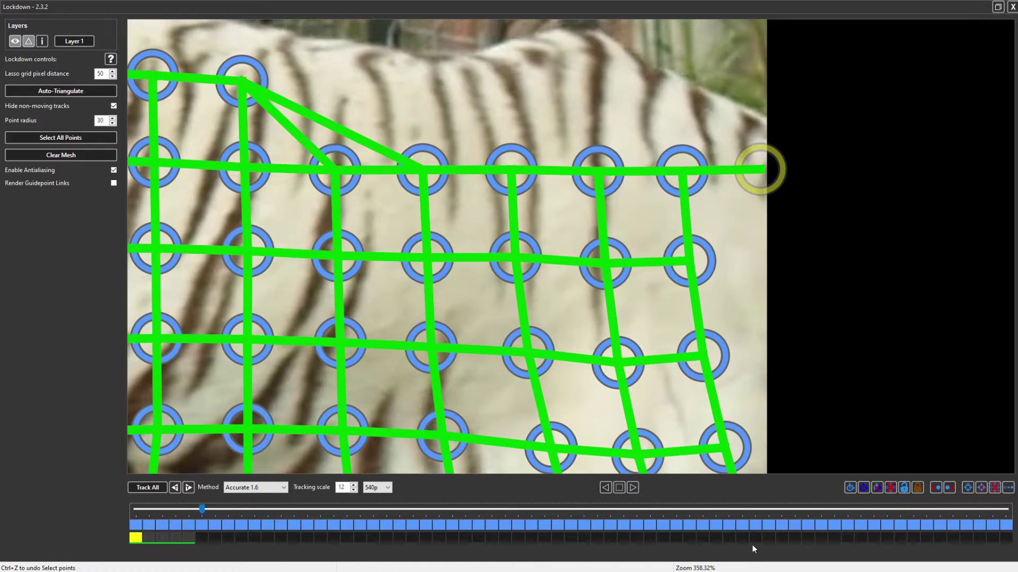
pyautogui.click(890, 316)
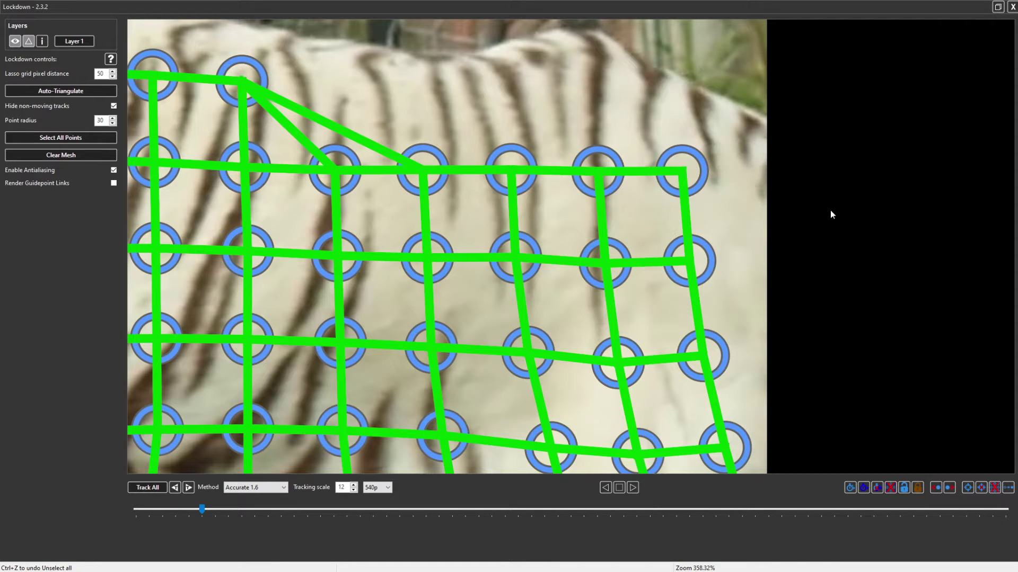
# - Set Layer 1's partial track interpolation to (2) Position/scale/rotate
pyautogui.scroll(-4, 830, 210)
pyautogui.moveTo(830, 213); pyautogui.dragTo(743, 205)
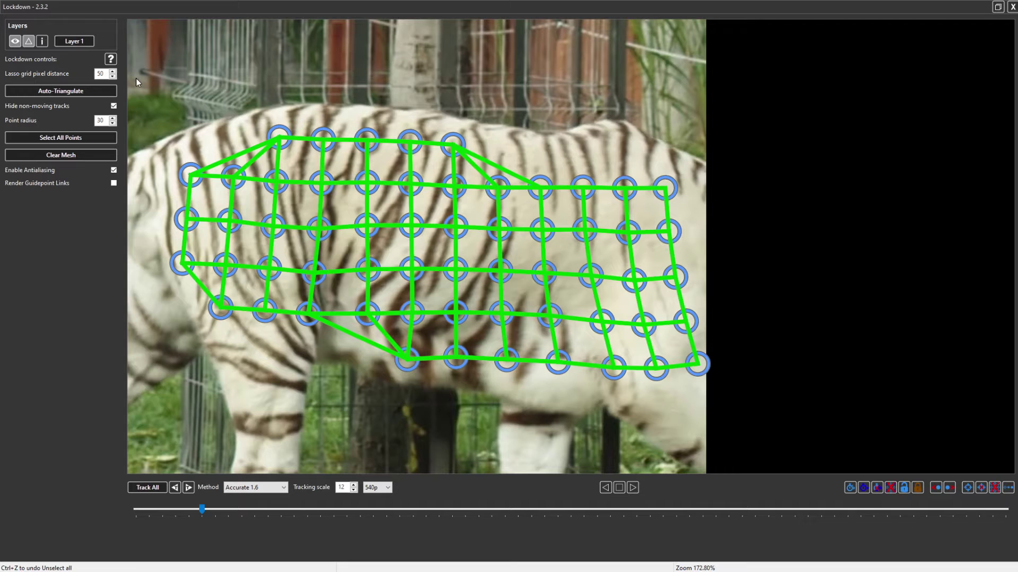
pyautogui.click(42, 41)
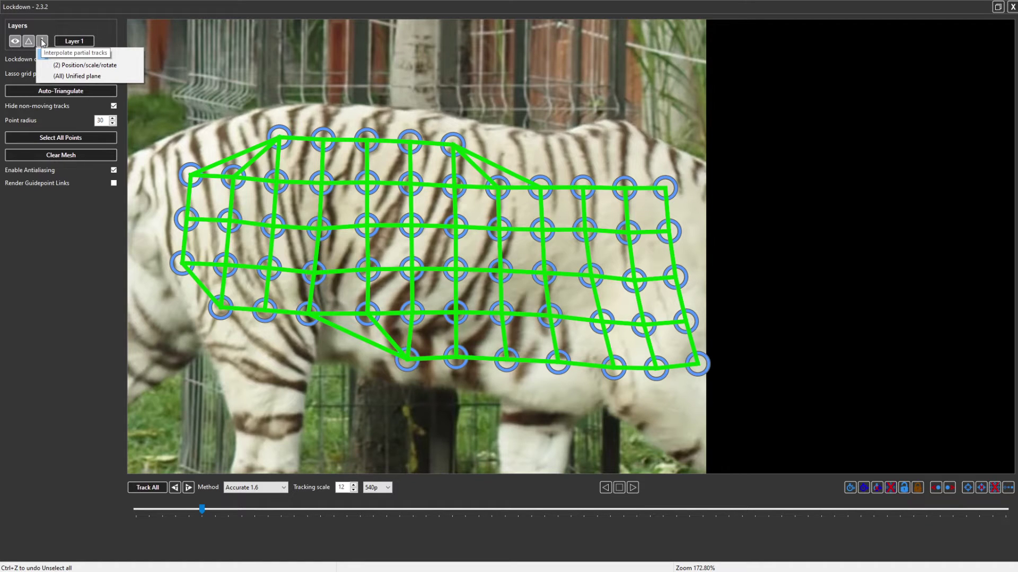
pyautogui.click(125, 65)
pyautogui.scroll(-5, 523, 128)
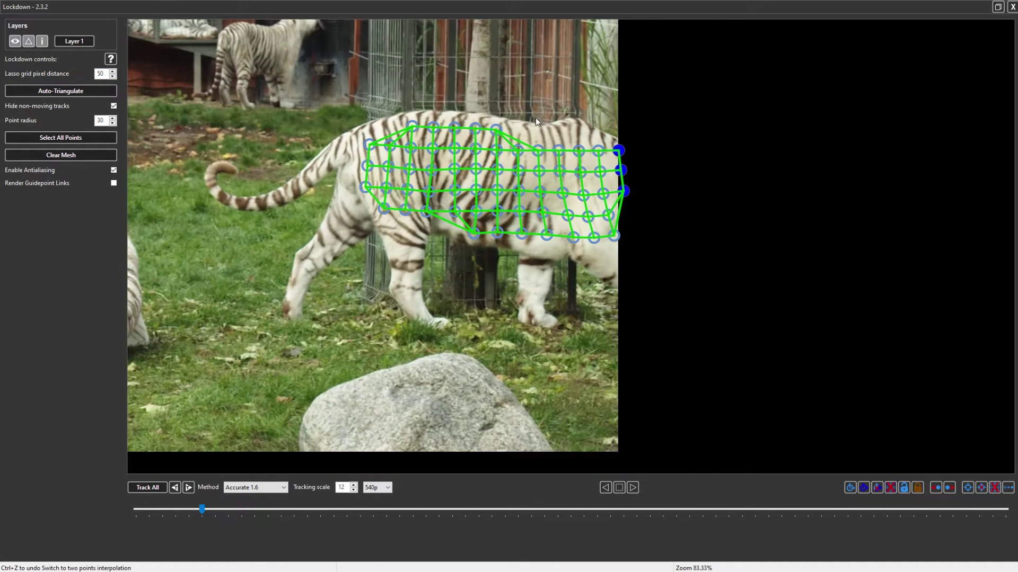
# - Go back to the early frames and step through them to examine the front points as they cross the image border
pyautogui.click(200, 512)
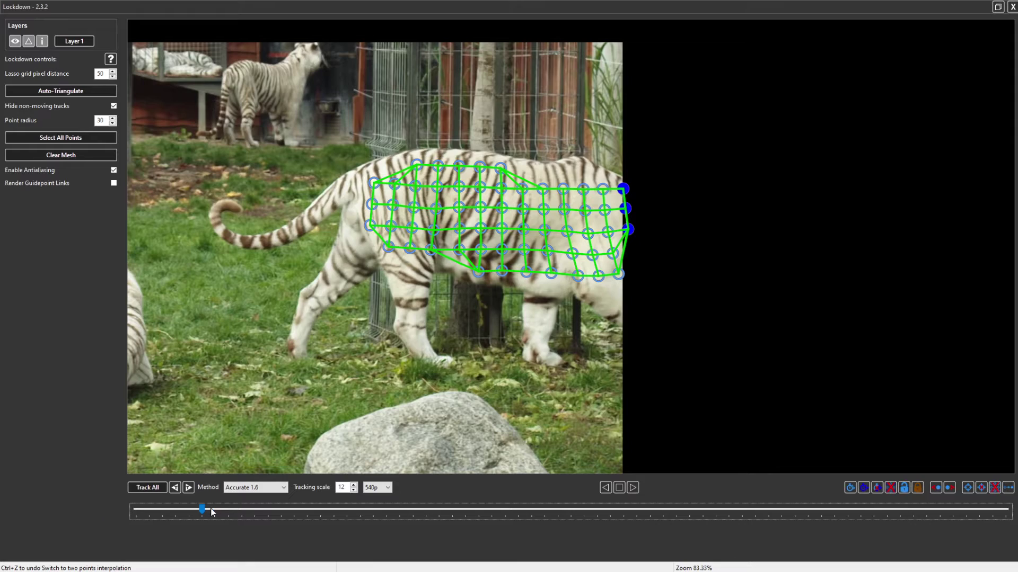
pyautogui.moveTo(205, 511); pyautogui.dragTo(174, 508)
pyautogui.scroll(5, 719, 208)
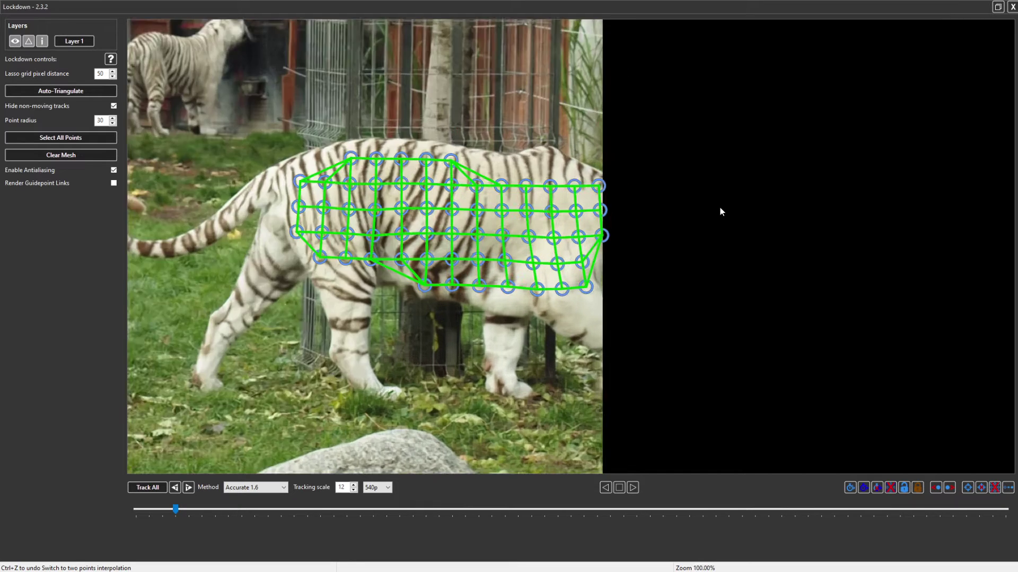
pyautogui.moveTo(608, 212); pyautogui.dragTo(804, 186)
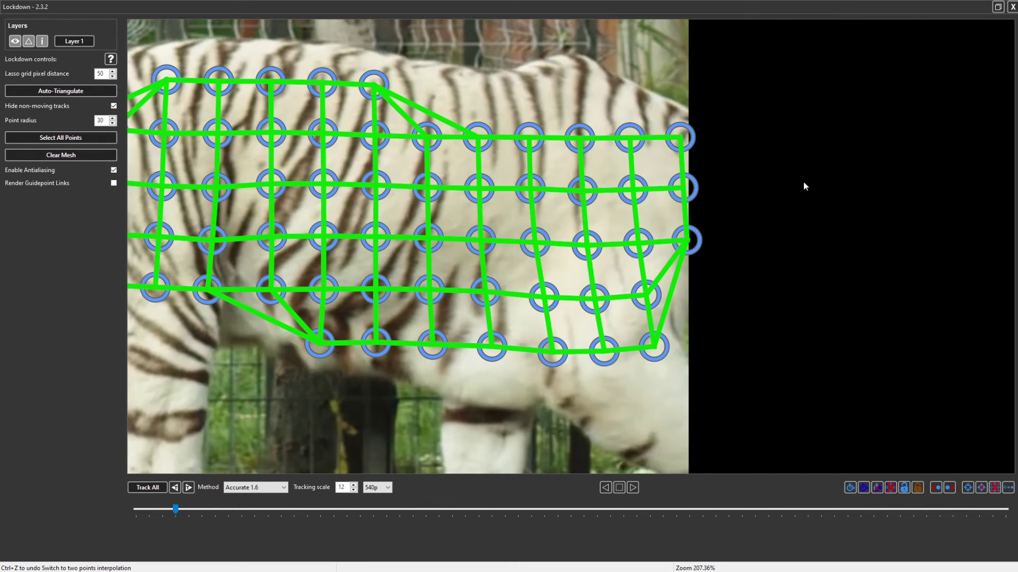
pyautogui.click(691, 138)
pyautogui.click(752, 147)
pyautogui.press('Right')
pyautogui.press('Right')
pyautogui.press('Left')
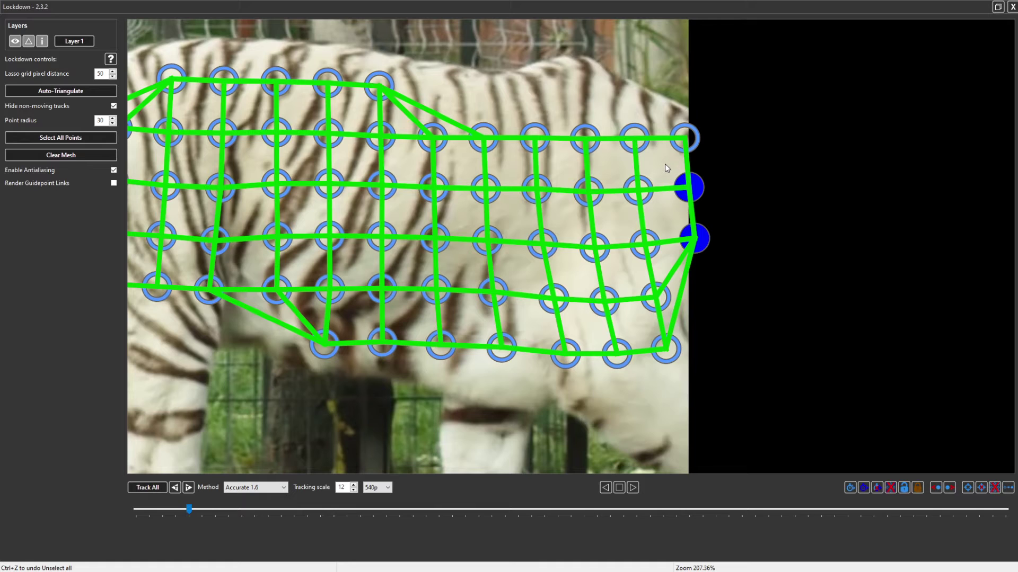
# - Highlight the edges of the mesh's upper front quad and advance several frames to examine its shape beyond the image border
pyautogui.click(660, 137)
pyautogui.click(687, 159)
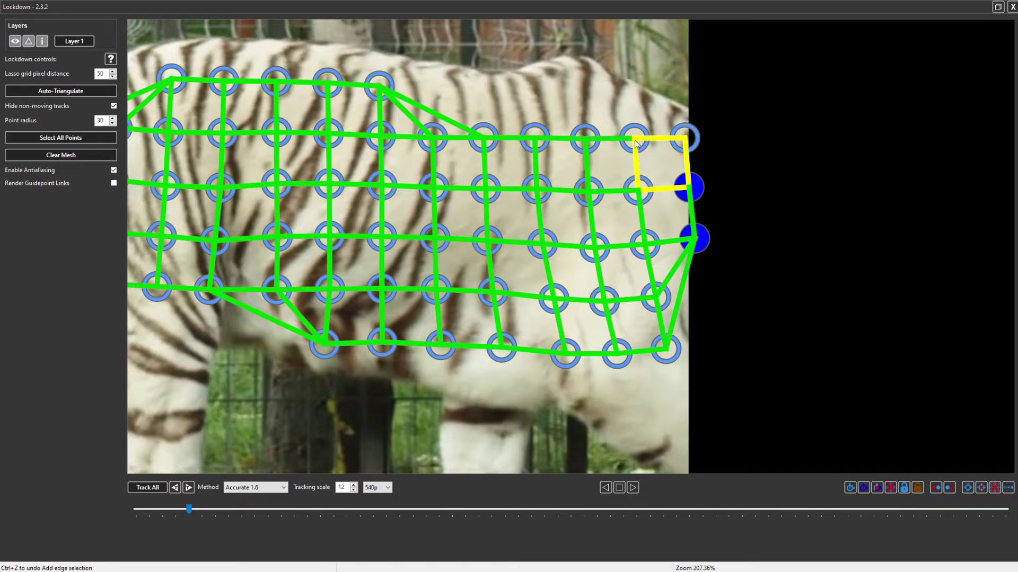
pyautogui.press('Right')
pyautogui.press('Right')
pyautogui.press('Right')
pyautogui.press('Right')
pyautogui.press('Right')
pyautogui.press('Right')
pyautogui.press('Right')
pyautogui.press('Right')
pyautogui.press('Right')
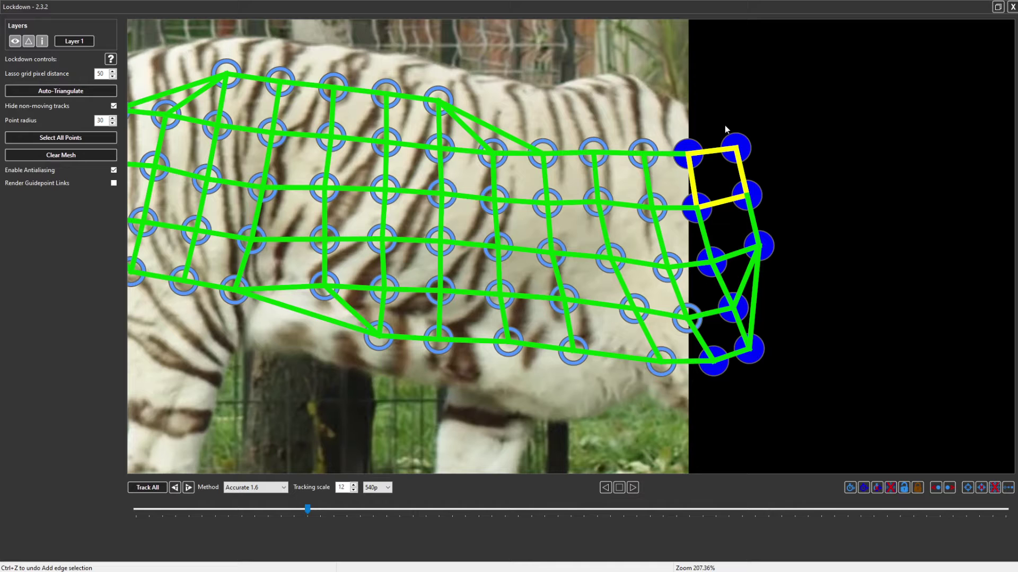
pyautogui.click(810, 176)
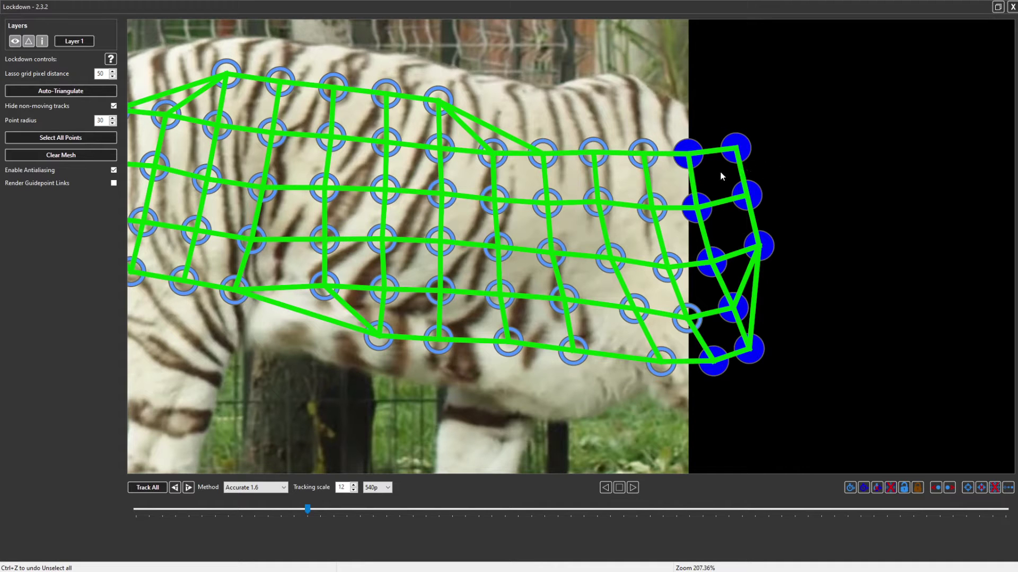
# - Scrub to around the middle of the clip to examine the interpolated mesh, then return to the first frame
pyautogui.scroll(-5, 713, 166)
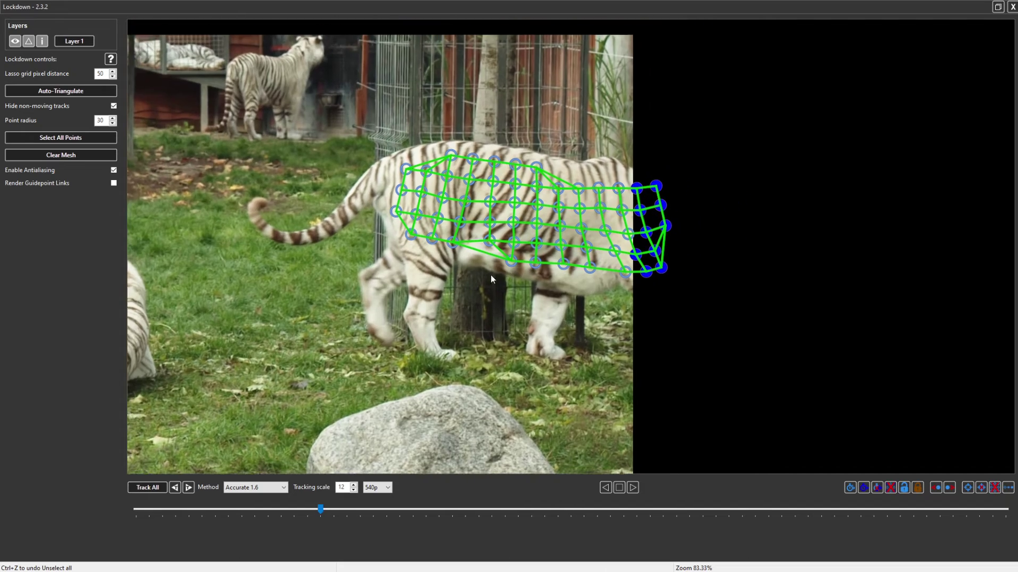
pyautogui.moveTo(491, 275); pyautogui.dragTo(474, 277)
pyautogui.click(330, 510)
pyautogui.moveTo(321, 513); pyautogui.dragTo(595, 511)
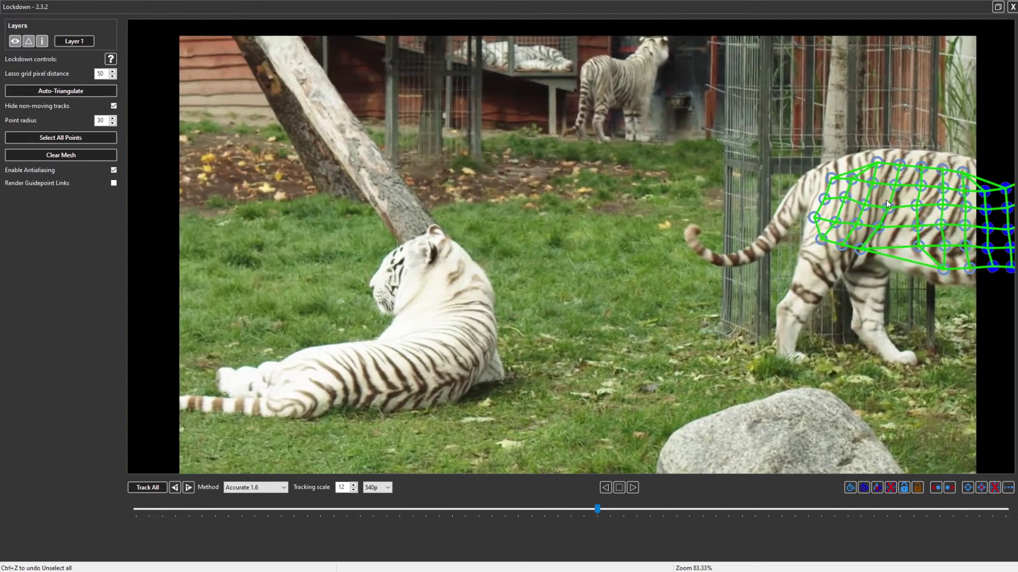
pyautogui.moveTo(886, 199); pyautogui.dragTo(924, 203)
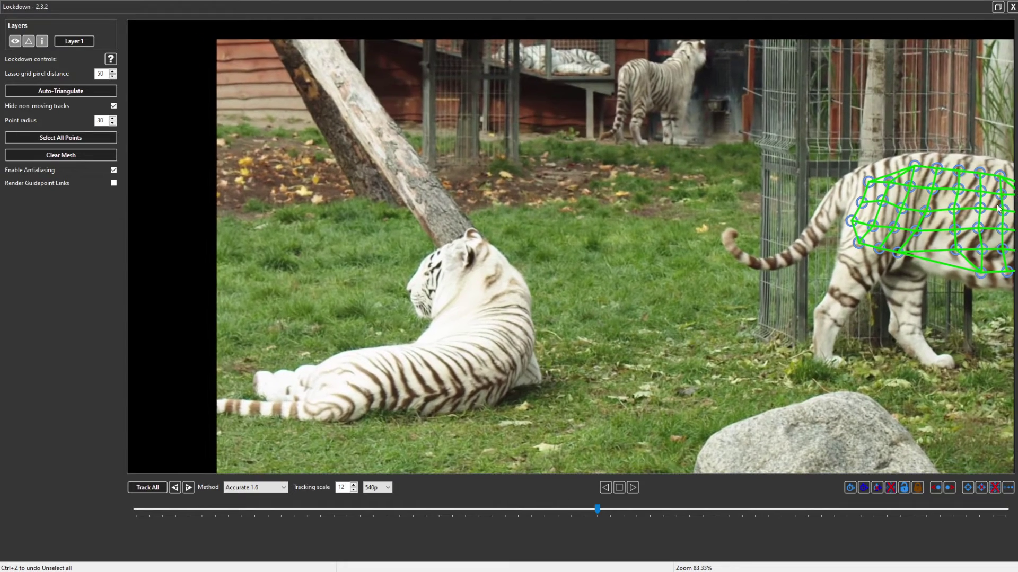
pyautogui.moveTo(599, 509); pyautogui.dragTo(1, 535)
pyautogui.moveTo(701, 324); pyautogui.dragTo(354, 344)
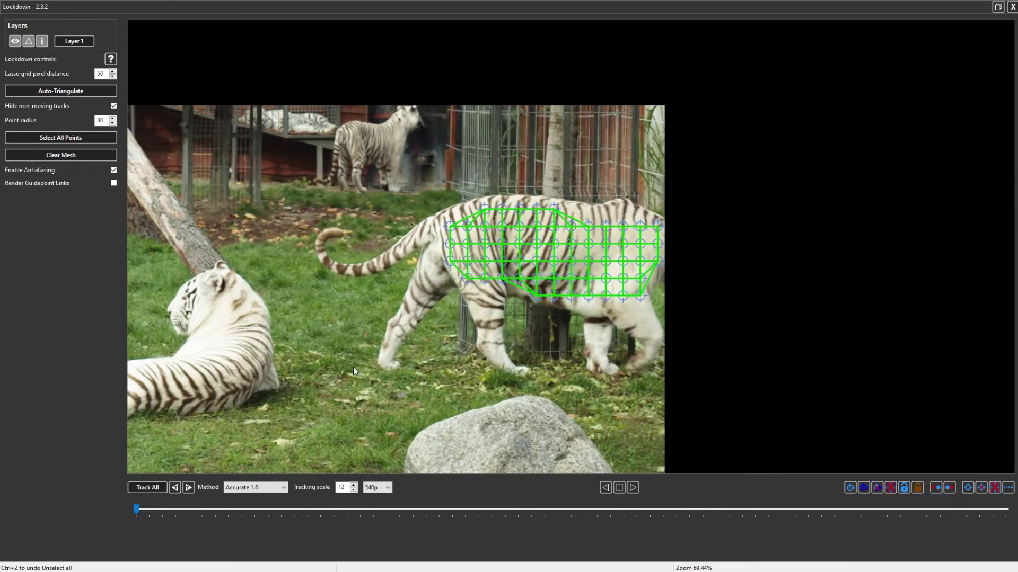
# - Select the lowest point in the mesh's foremost column, turn off edge rendering and enable Render Guidepoint Links
pyautogui.scroll(3, 670, 284)
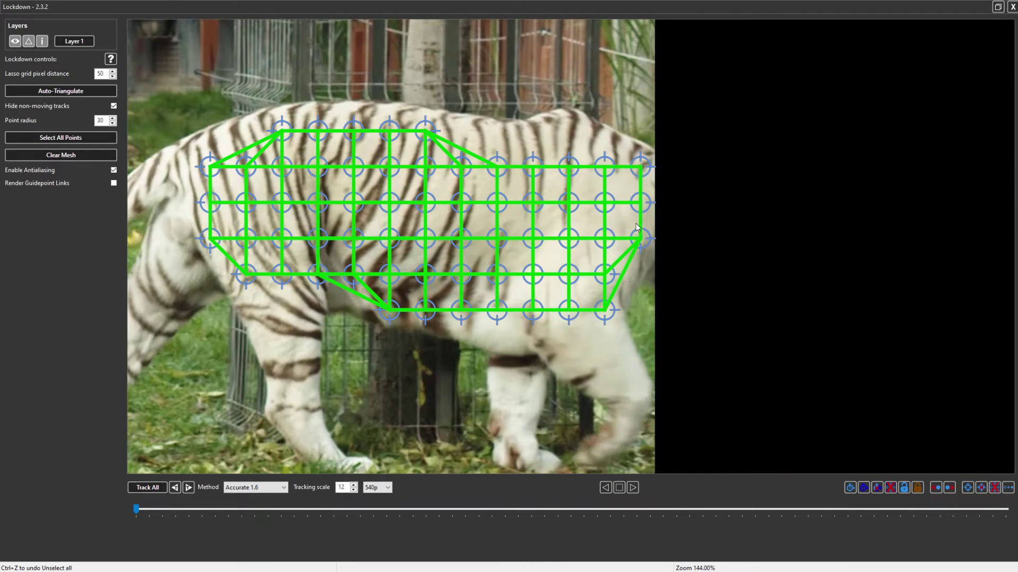
pyautogui.click(644, 248)
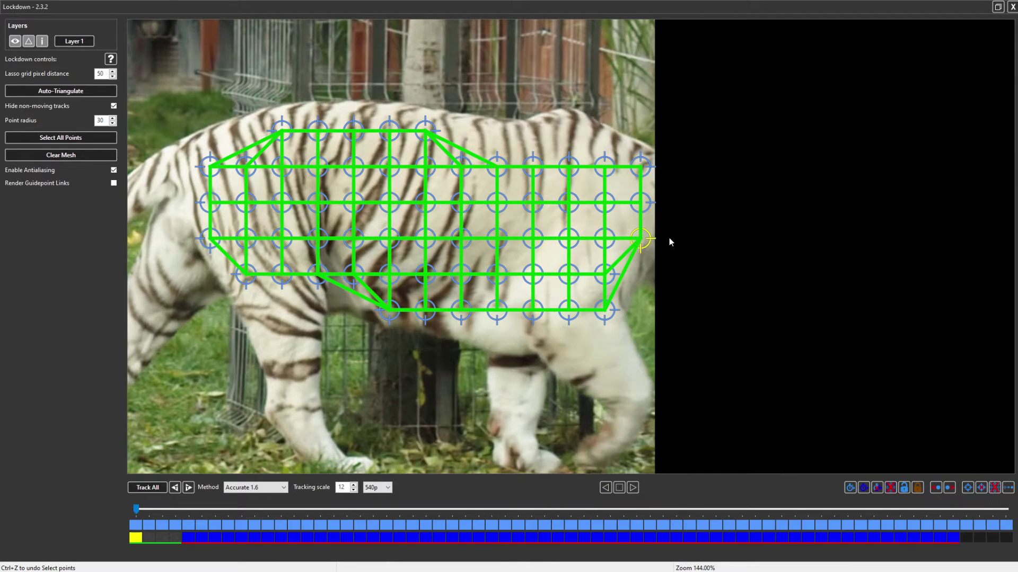
pyautogui.click(28, 44)
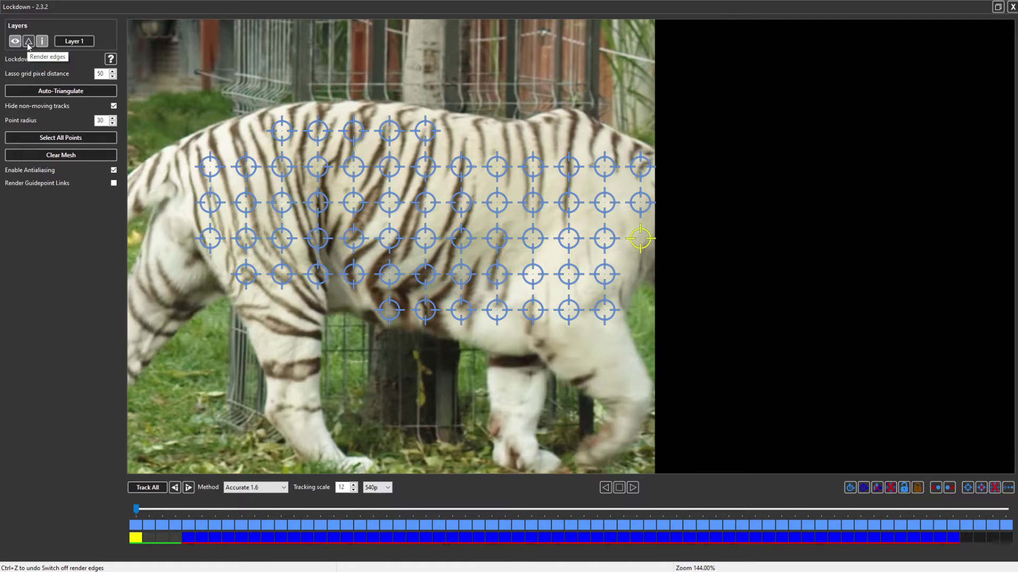
pyautogui.click(115, 183)
# - Move to the selected point's first interpolated frame and examine its guidepoint links and the layer's interpolation options
pyautogui.moveTo(143, 510); pyautogui.dragTo(181, 511)
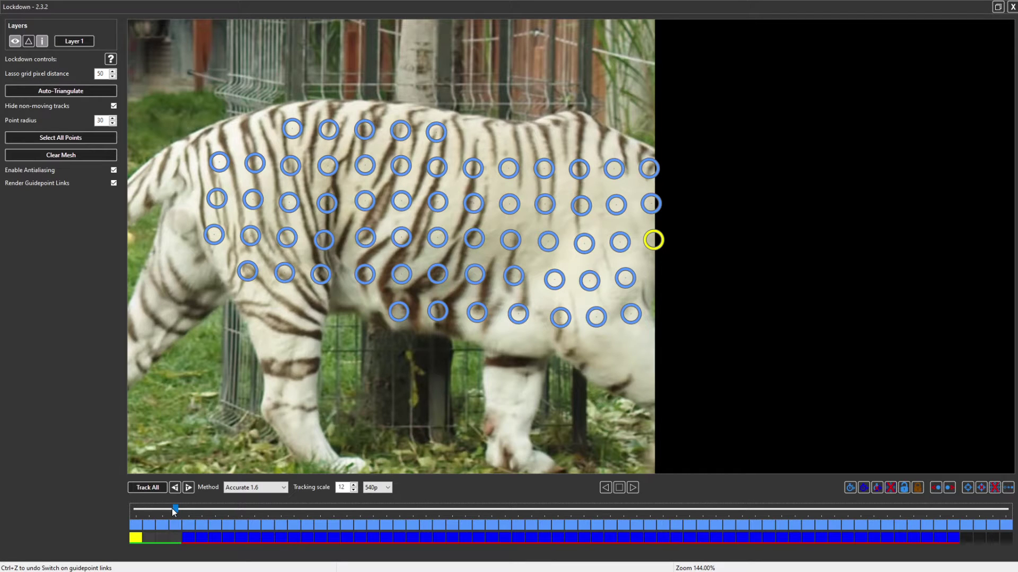
pyautogui.moveTo(175, 509); pyautogui.dragTo(185, 510)
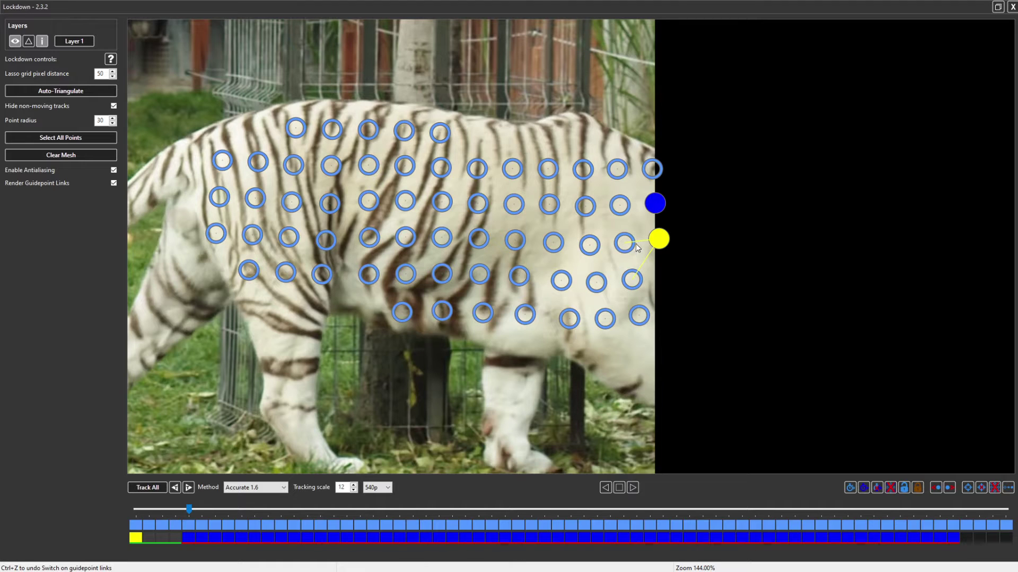
pyautogui.click(42, 41)
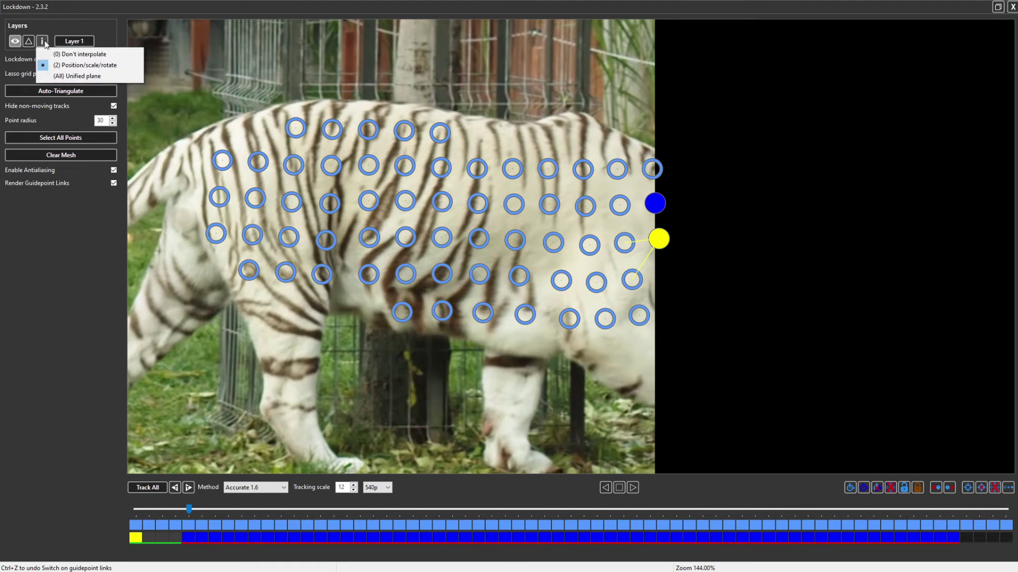
pyautogui.click(42, 41)
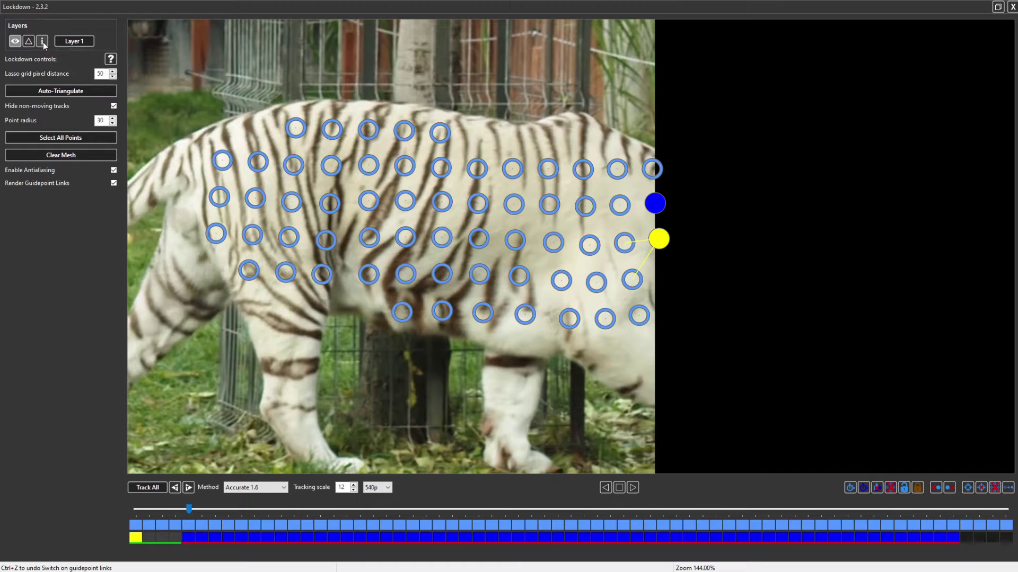
# - Scrub to the selected point's last interpolated frame near the clip's end and examine its guidepoint links
pyautogui.click(208, 511)
pyautogui.click(194, 512)
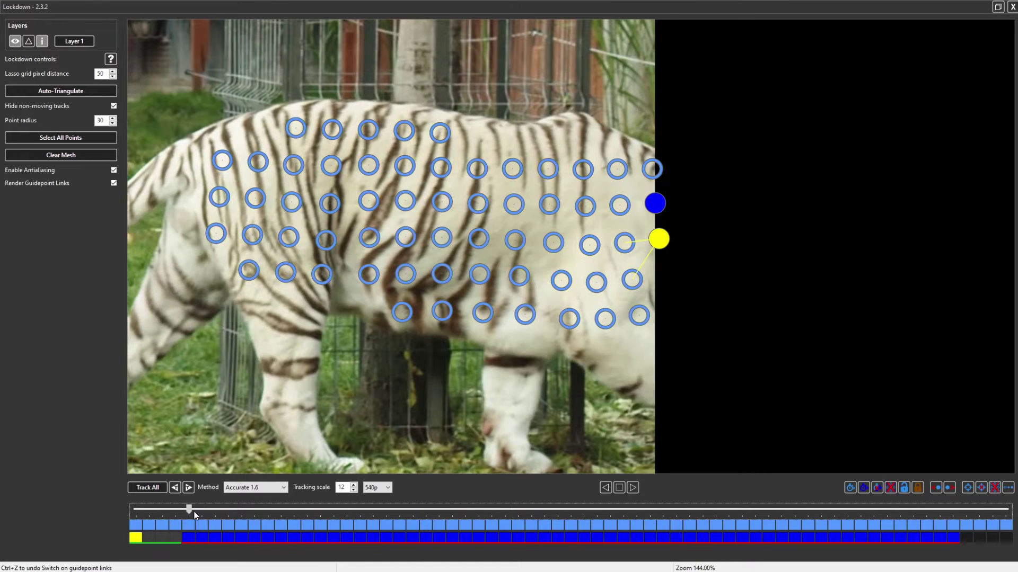
pyautogui.moveTo(196, 513); pyautogui.dragTo(960, 558)
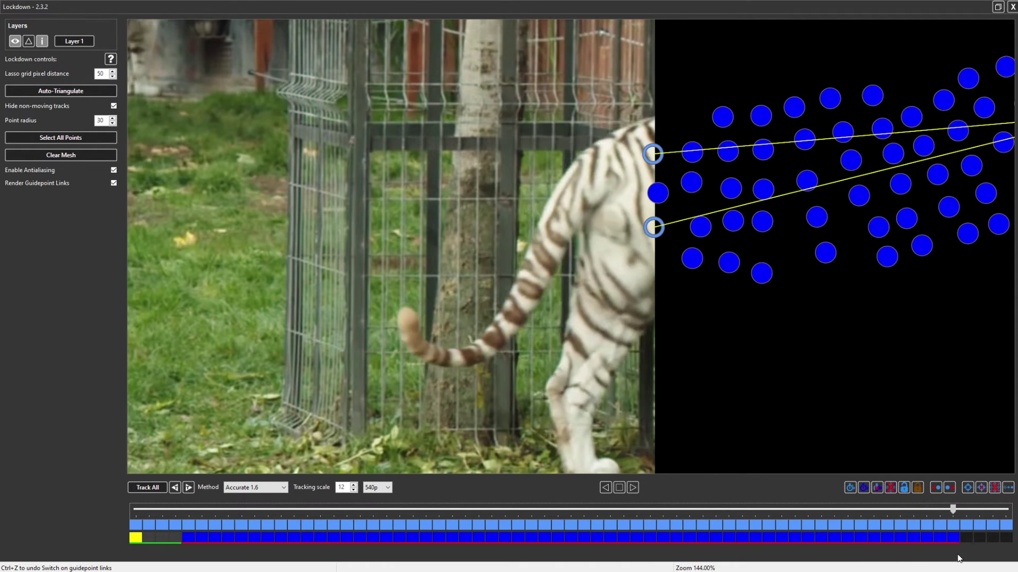
pyautogui.moveTo(893, 314); pyautogui.dragTo(808, 324)
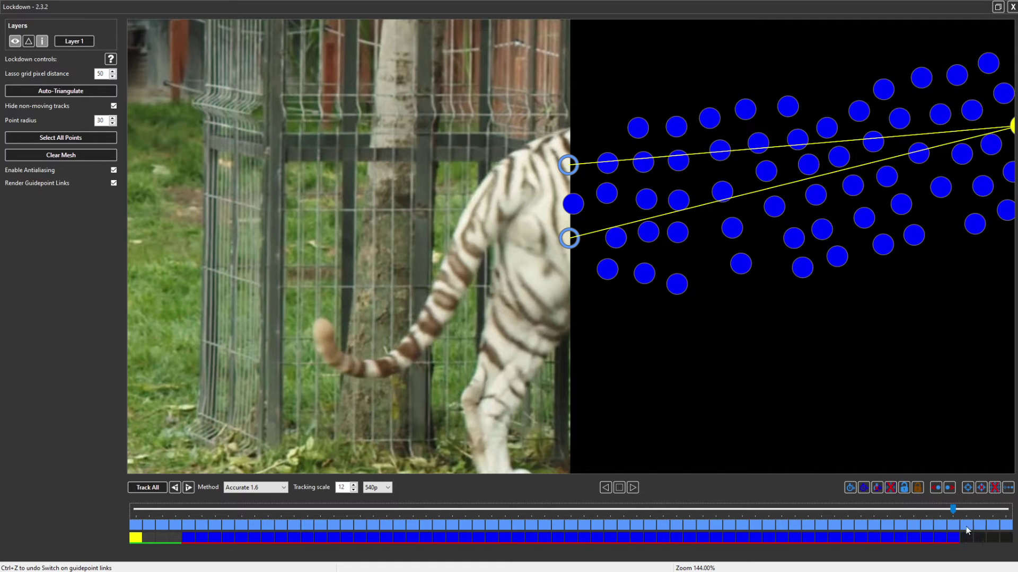
# - Check the frame just past the selected point's last interpolated one, return to the first frame and turn edge rendering back on
pyautogui.moveTo(952, 507); pyautogui.dragTo(961, 508)
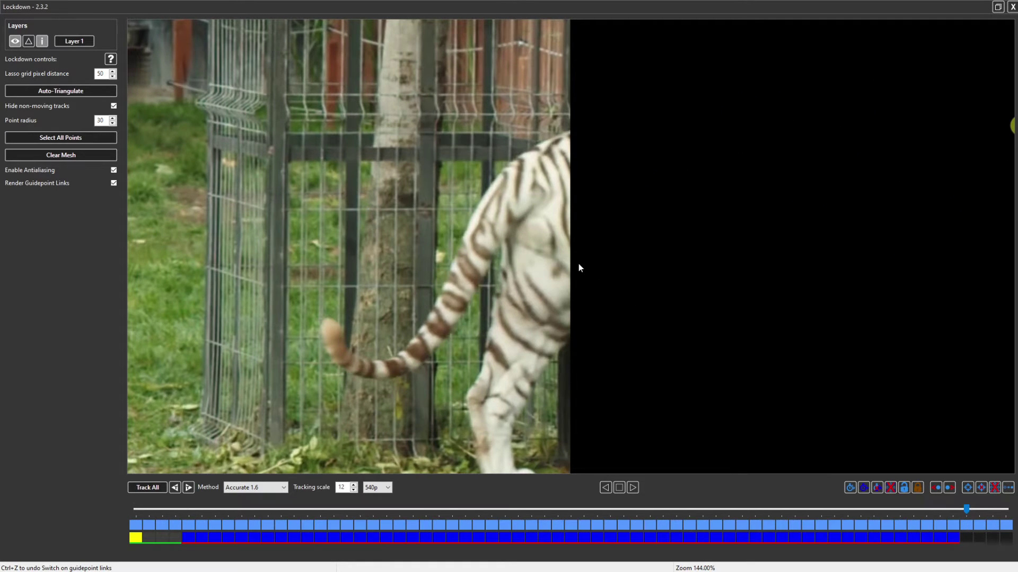
pyautogui.moveTo(136, 510); pyautogui.dragTo(5, 487)
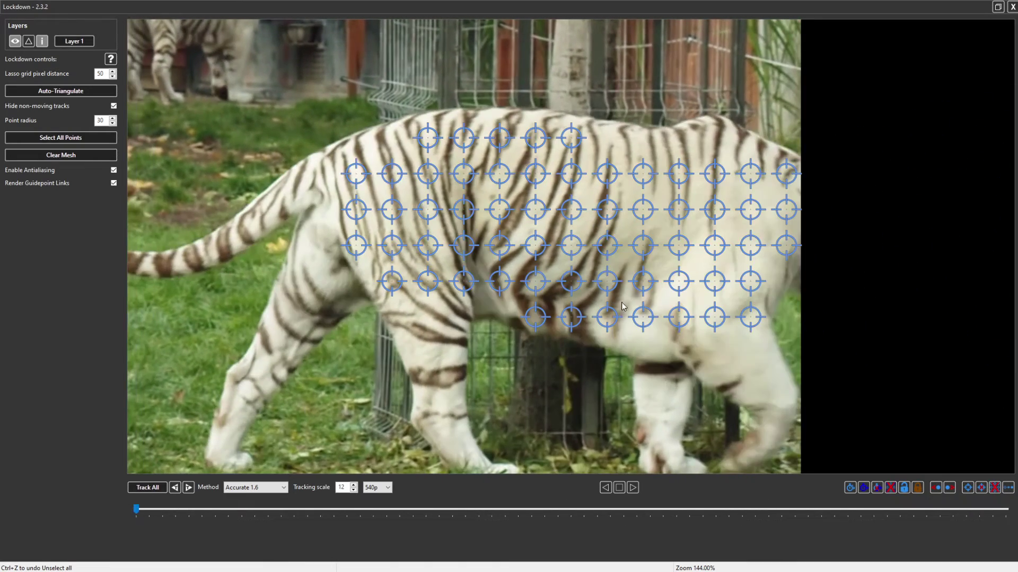
pyautogui.click(28, 42)
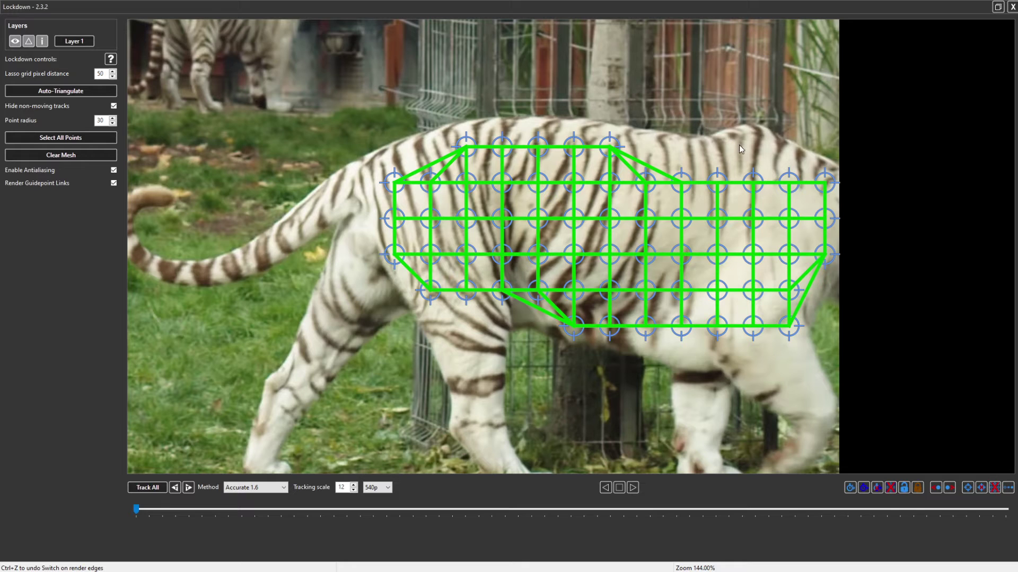
# - Add tracking points along the inside edge of the tiger's body, from the shoulders over the back to the rump
pyautogui.click(758, 141)
pyautogui.click(673, 144)
pyautogui.click(593, 128)
pyautogui.click(518, 127)
pyautogui.click(460, 129)
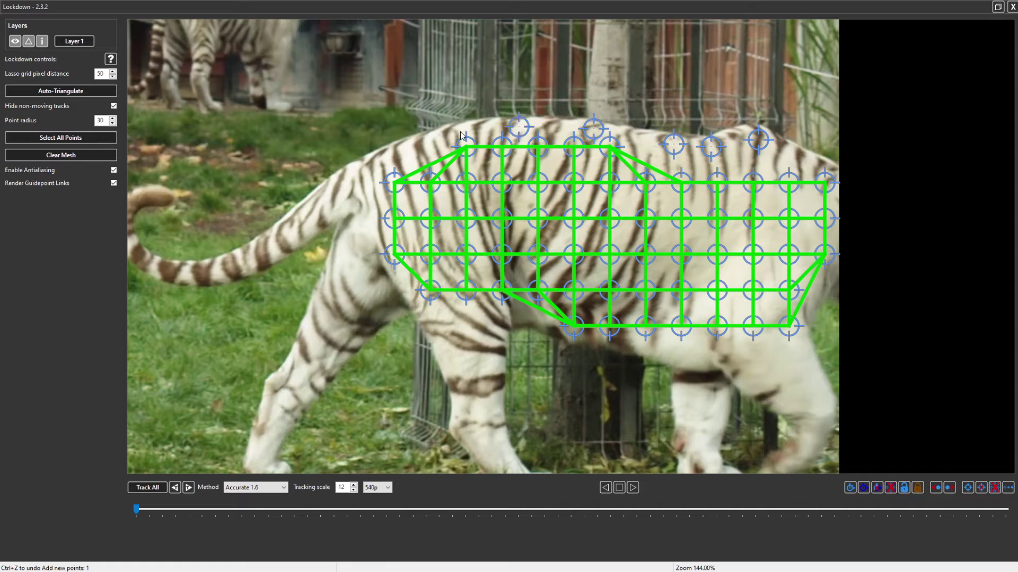
pyautogui.click(408, 149)
pyautogui.click(360, 217)
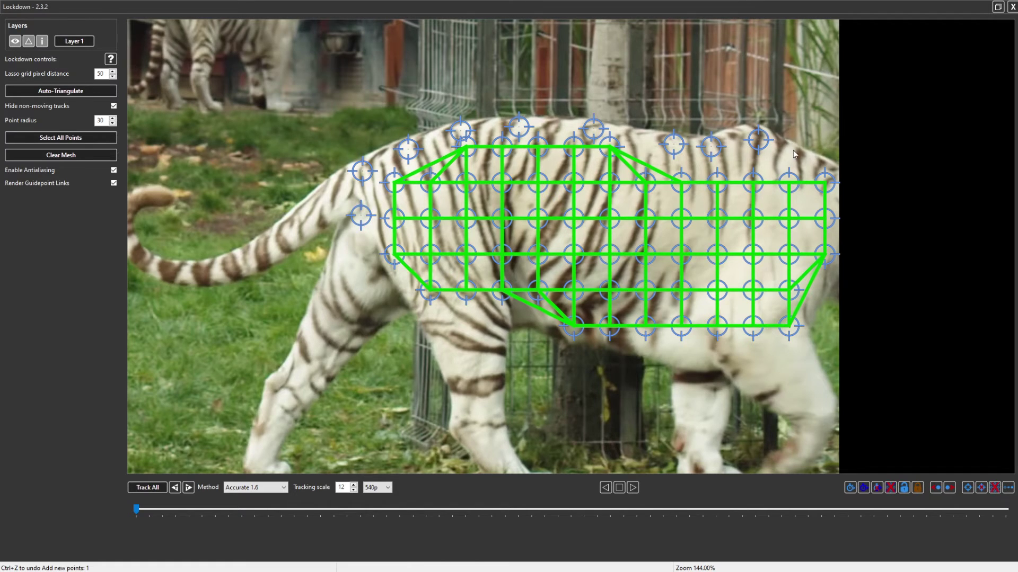
# - Track the new edge points forward and rebuild the cleared mesh with Auto-Triangulate
pyautogui.click(188, 487)
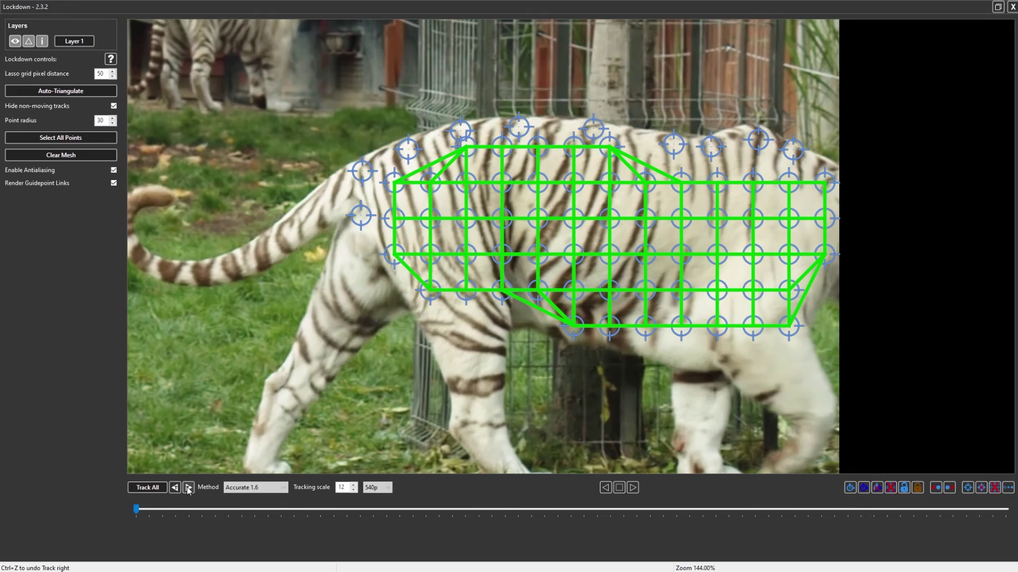
pyautogui.click(60, 155)
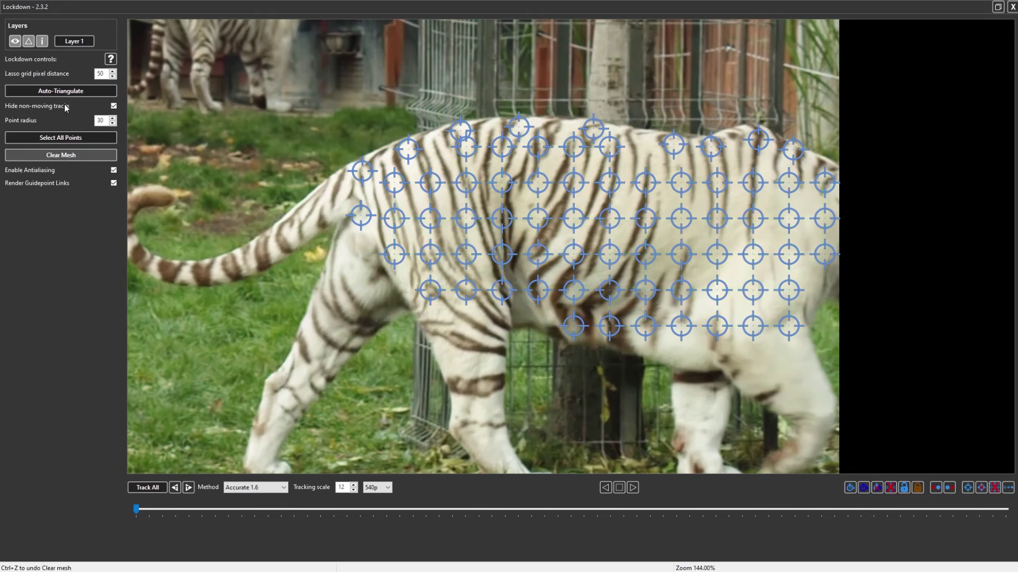
pyautogui.click(61, 91)
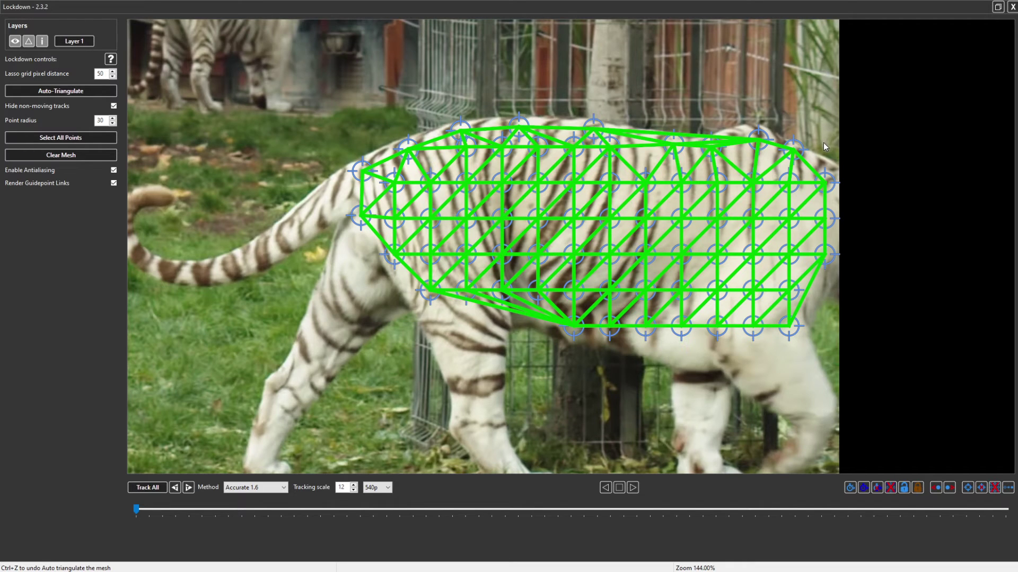
# - Add a tracking point on the grass just above the tiger's rump and inspect its frames at the start of the clip
pyautogui.click(357, 141)
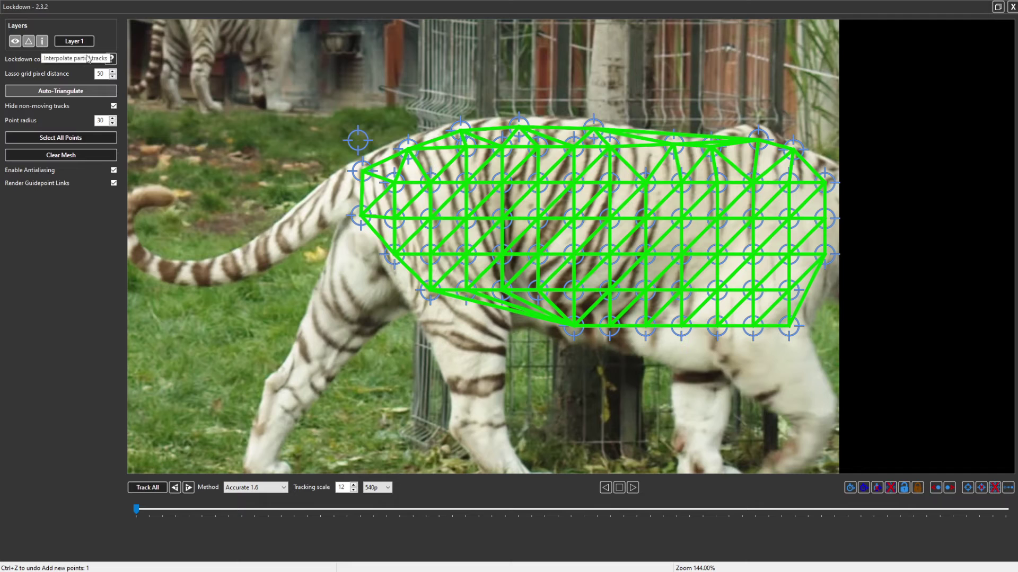
pyautogui.click(370, 141)
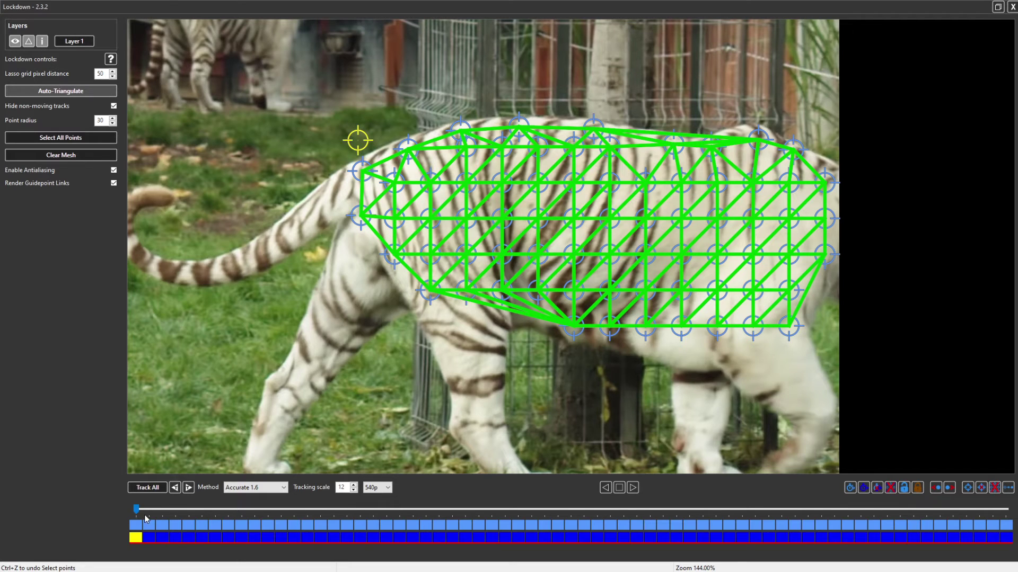
pyautogui.moveTo(137, 513); pyautogui.dragTo(47, 519)
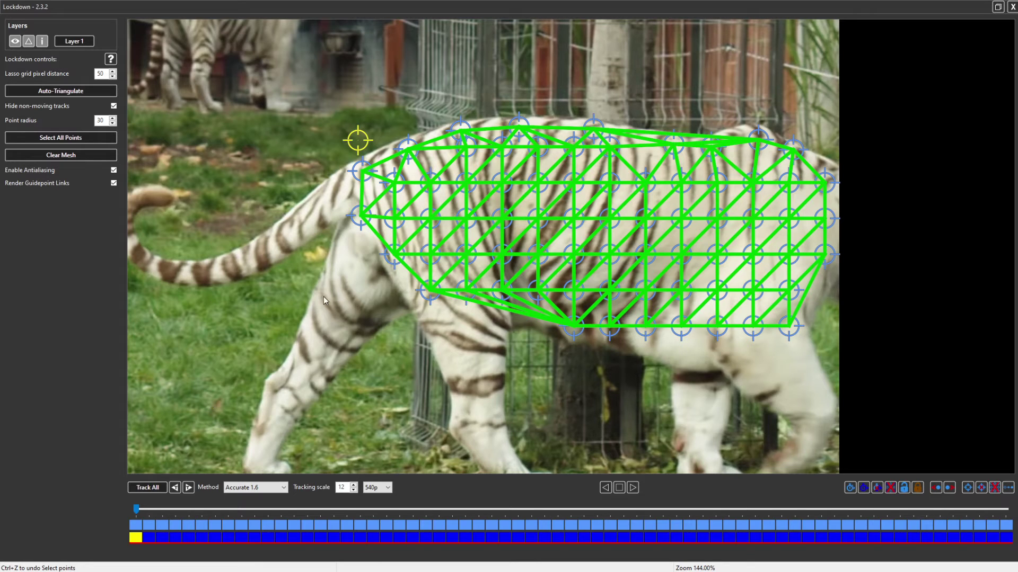
pyautogui.click(334, 183)
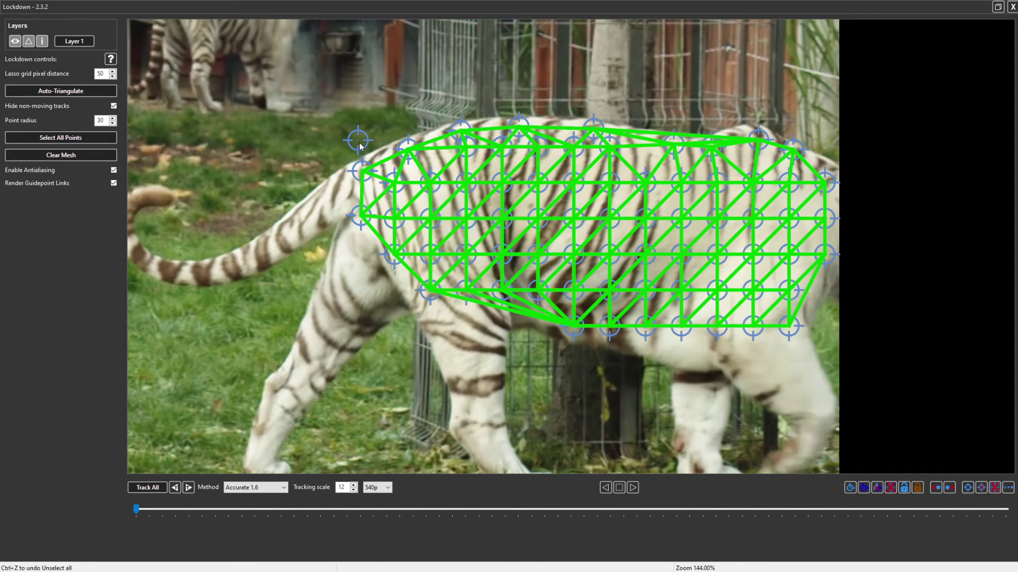
# - Check how the point on the grass behaves against the tracked mesh, return to the first frame and nudge that point slightly
pyautogui.click(147, 487)
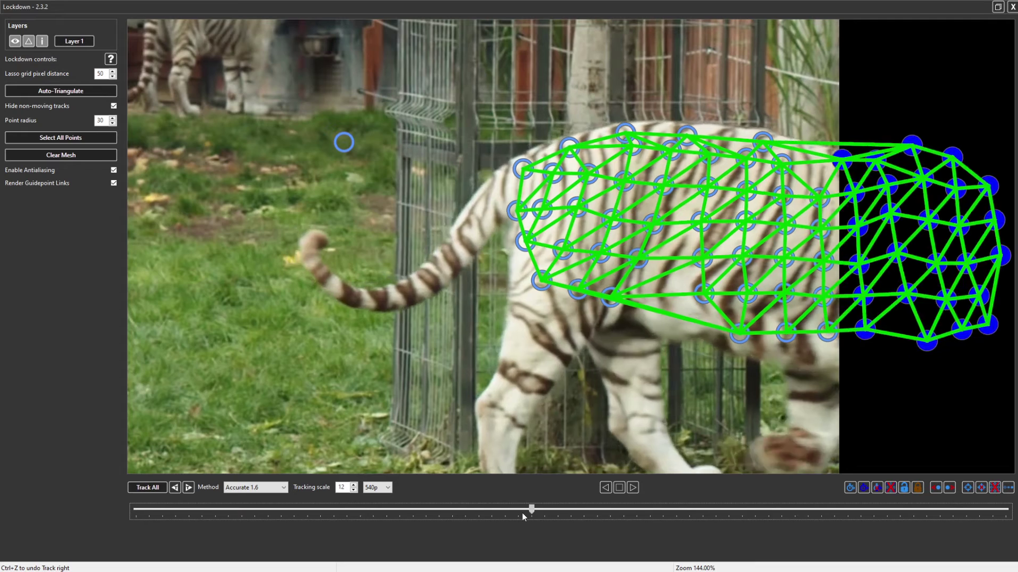
pyautogui.moveTo(529, 509); pyautogui.dragTo(136, 509)
pyautogui.moveTo(364, 148); pyautogui.dragTo(362, 139)
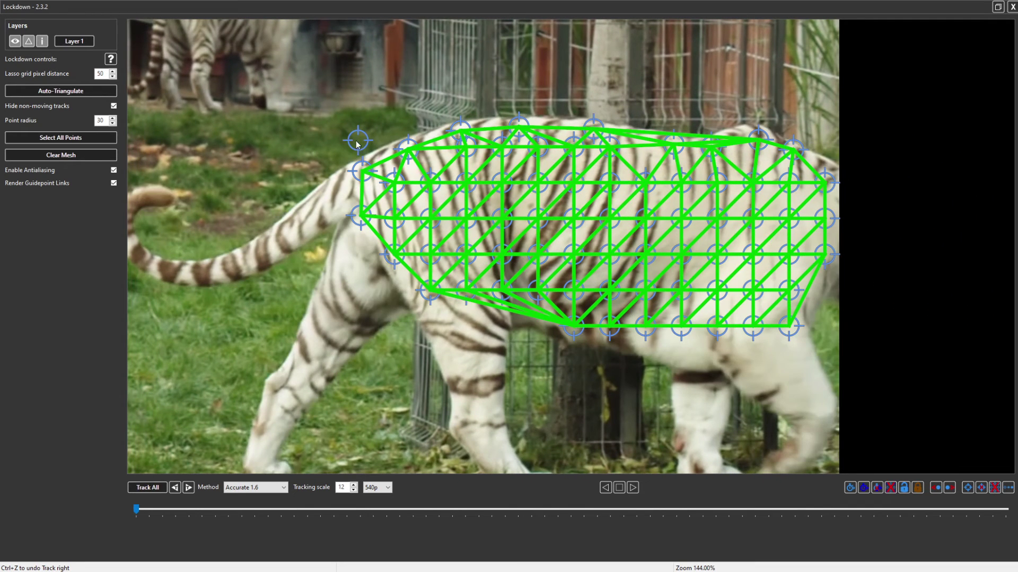
# - Remove the off-body point above the rump, track the remaining points forward and return to the first frame
pyautogui.click(363, 142)
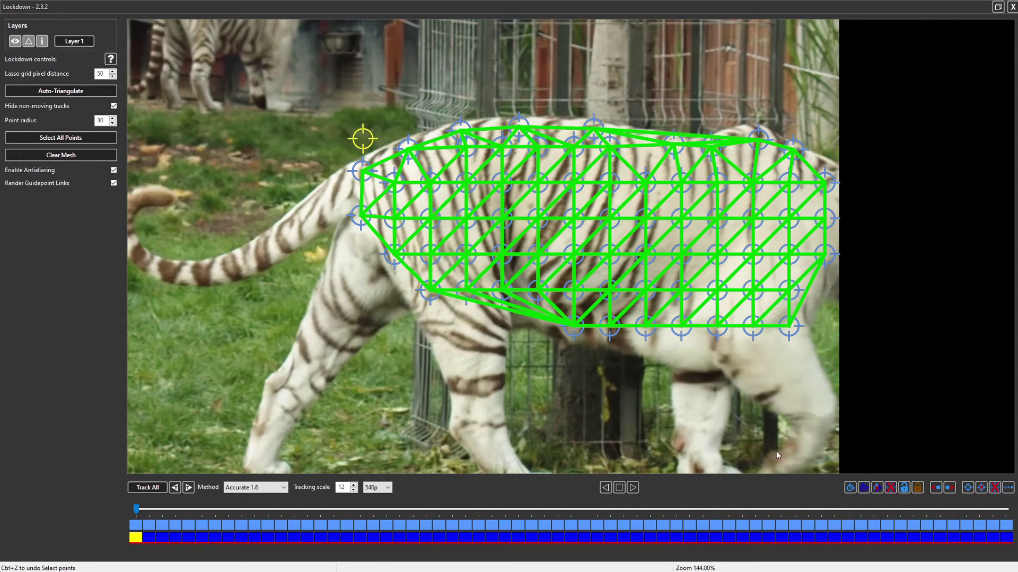
pyautogui.click(918, 488)
pyautogui.click(262, 183)
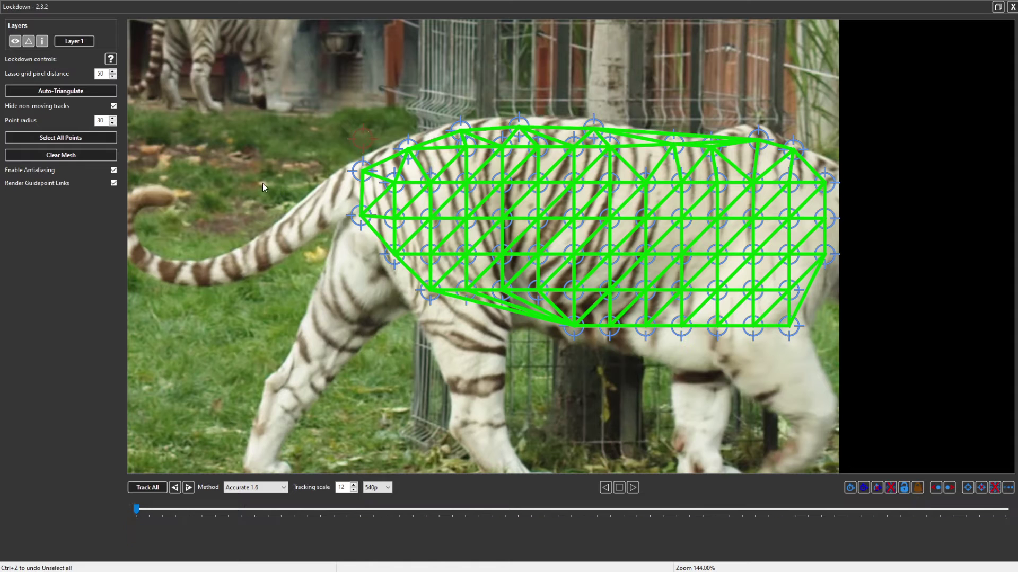
pyautogui.click(187, 488)
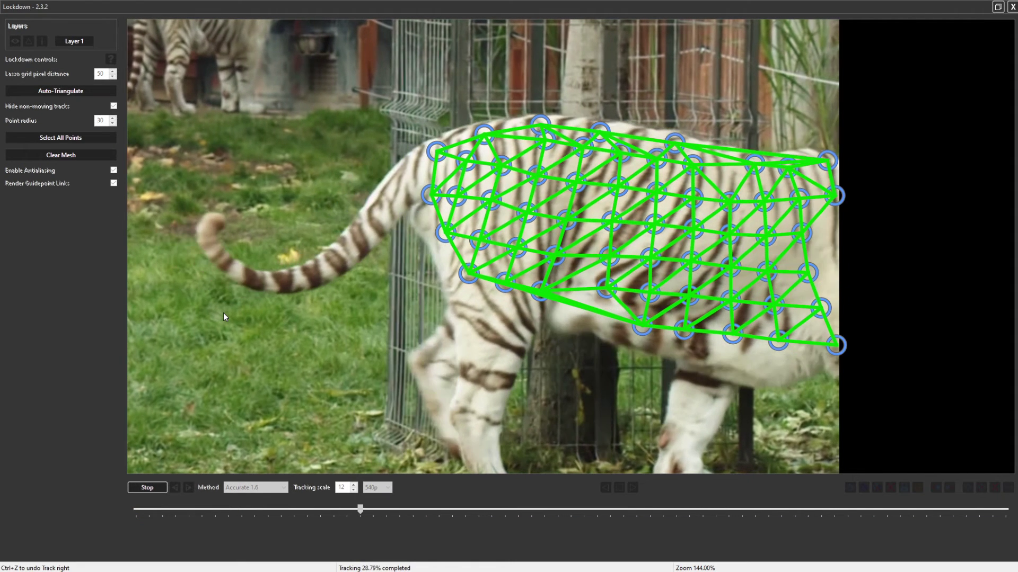
pyautogui.moveTo(360, 510); pyautogui.dragTo(0, 542)
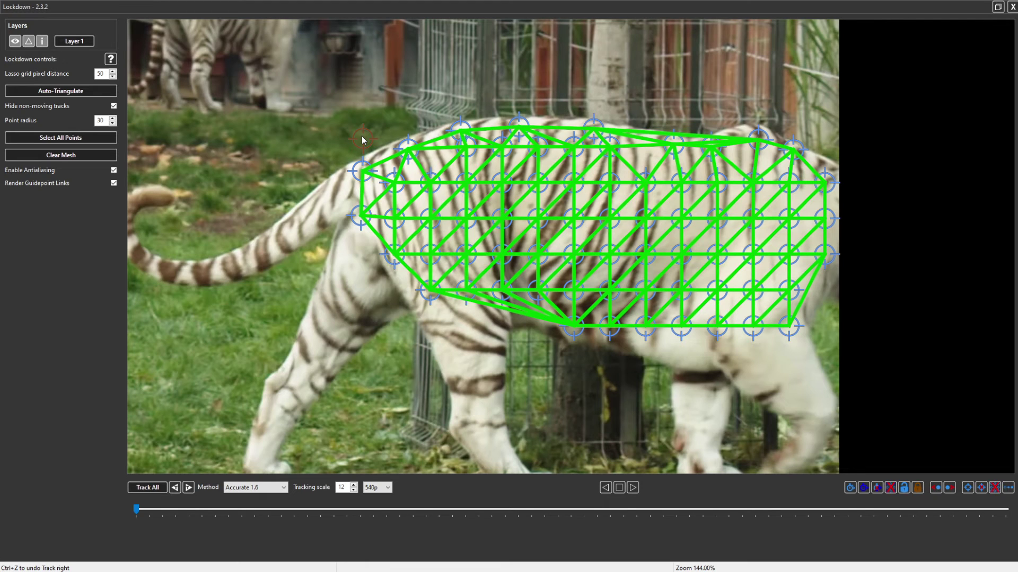
# - Place expansion points just outside the tracked points, along the back, the belly and around the rump
pyautogui.press('Delete')
pyautogui.click(356, 139)
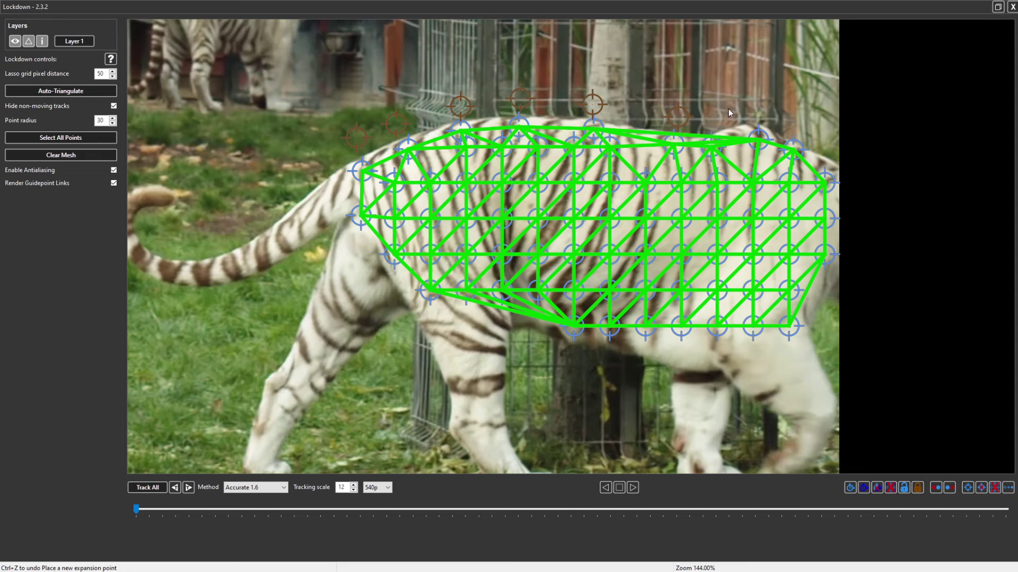
pyautogui.click(830, 352)
pyautogui.click(530, 350)
pyautogui.click(480, 339)
pyautogui.click(417, 330)
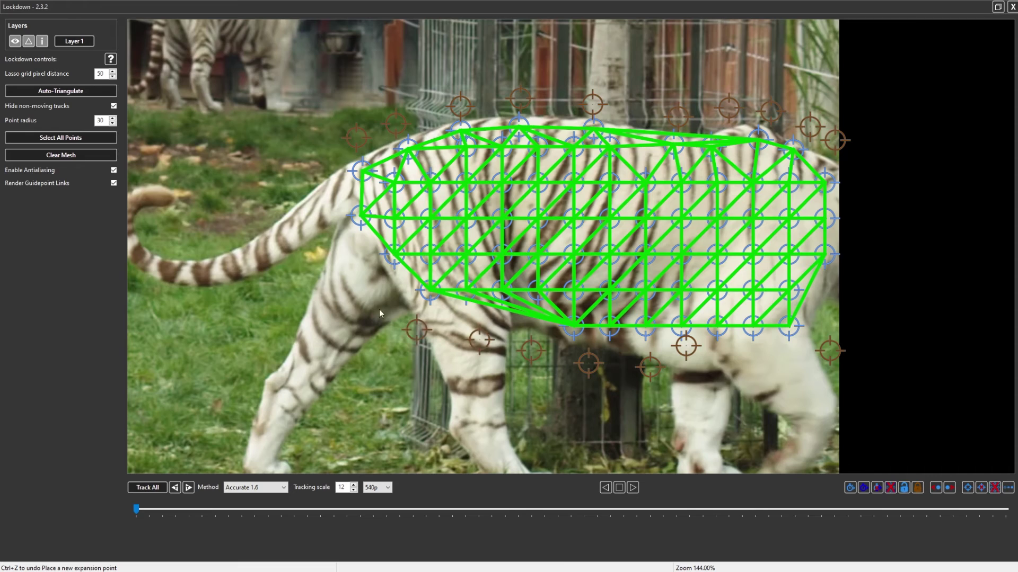
pyautogui.click(372, 302)
pyautogui.click(341, 256)
pyautogui.click(312, 190)
pyautogui.click(302, 142)
# - Clear the mesh, auto-triangulate it with the expansion points included, and play the clip to check the extended mesh
pyautogui.click(61, 155)
pyautogui.click(69, 94)
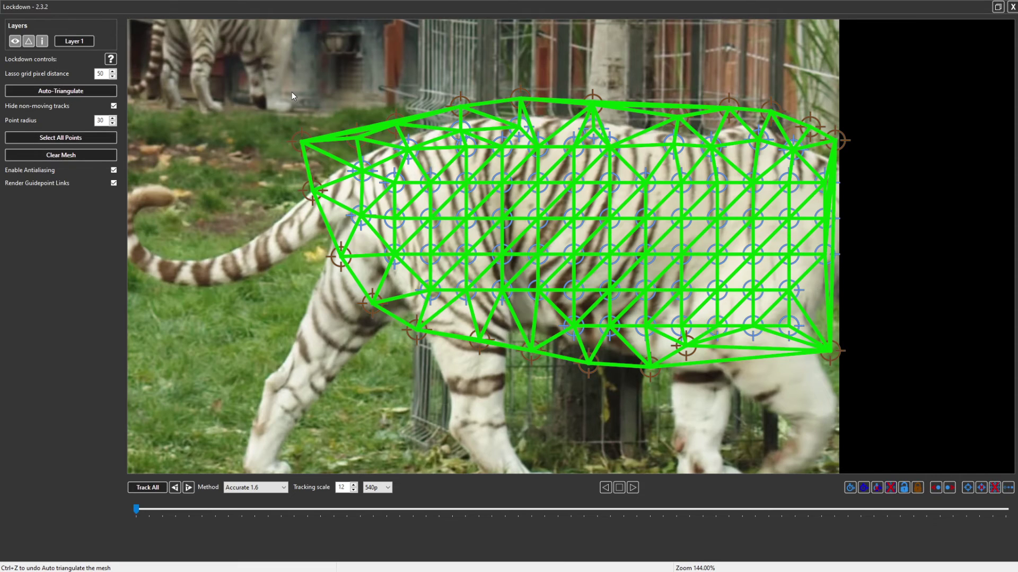
pyautogui.click(633, 487)
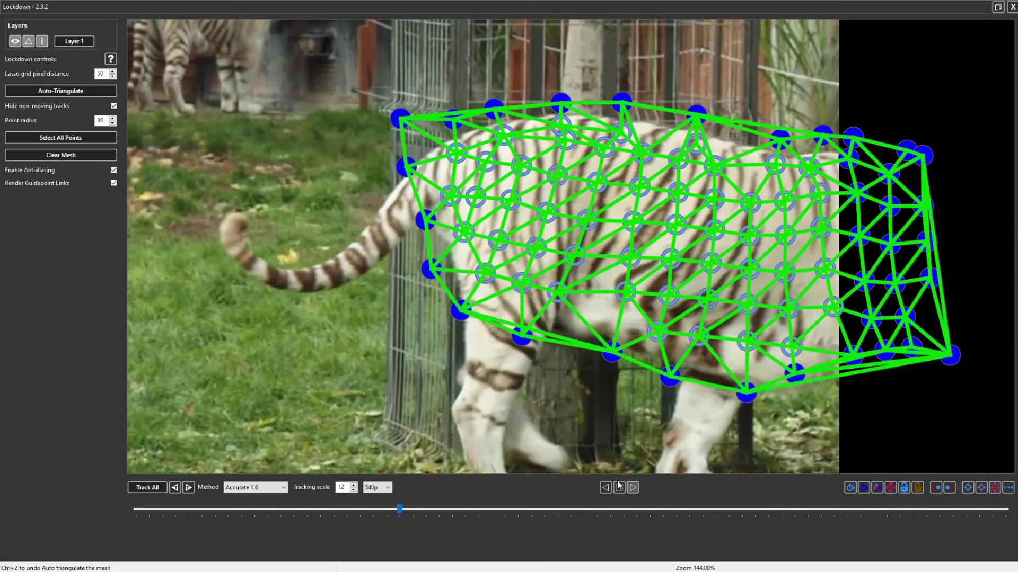
pyautogui.click(619, 487)
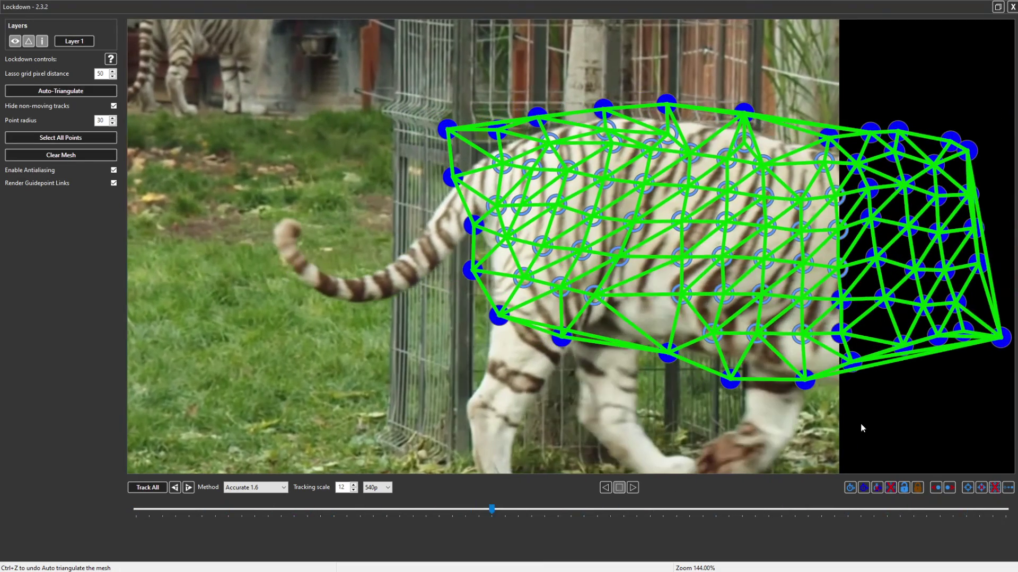
# - Close the Lockdown window to return to After Effects and lock down the tiger footage at the current frame
pyautogui.click(1012, 7)
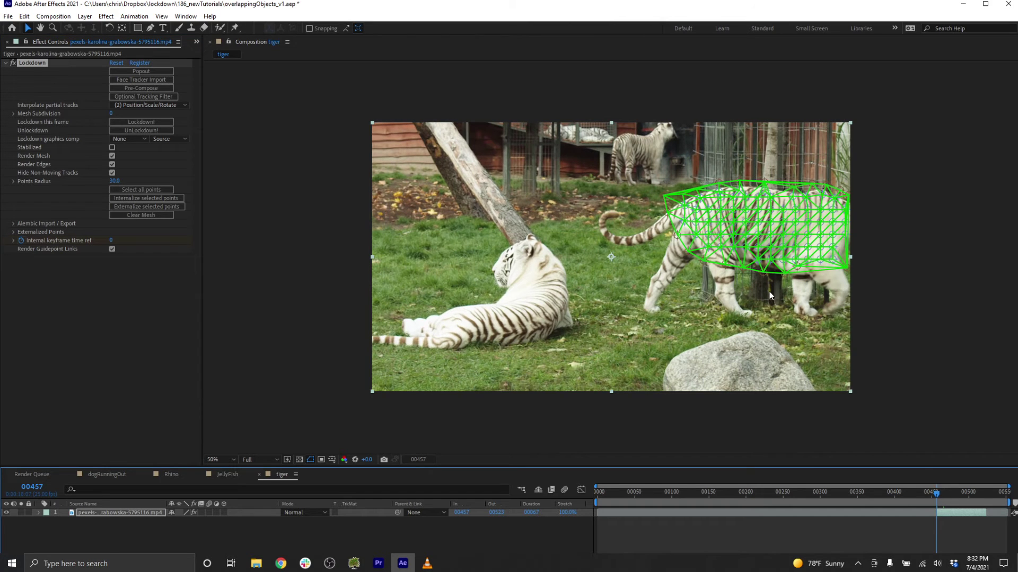
pyautogui.scroll(2, 603, 279)
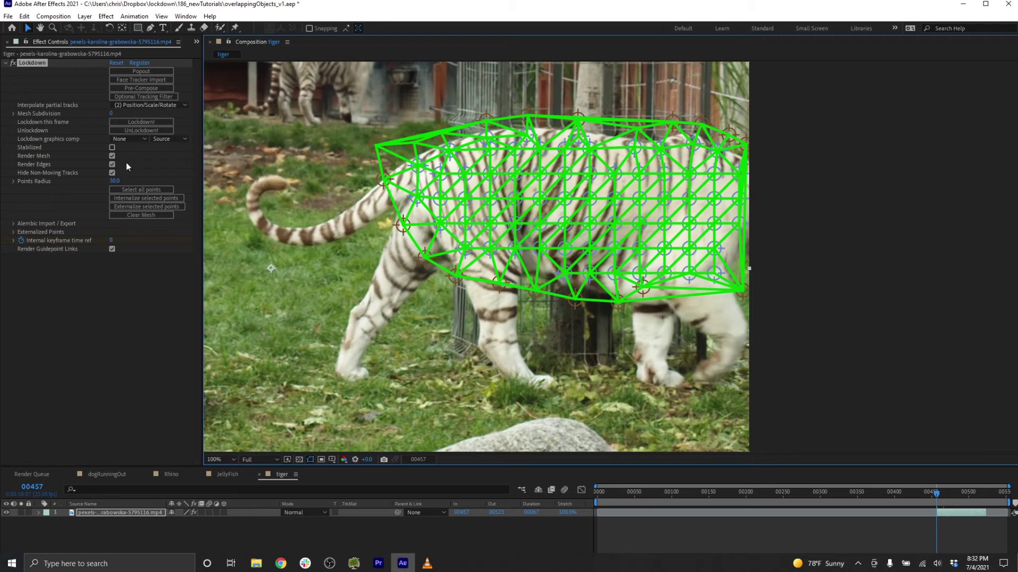
pyautogui.click(144, 123)
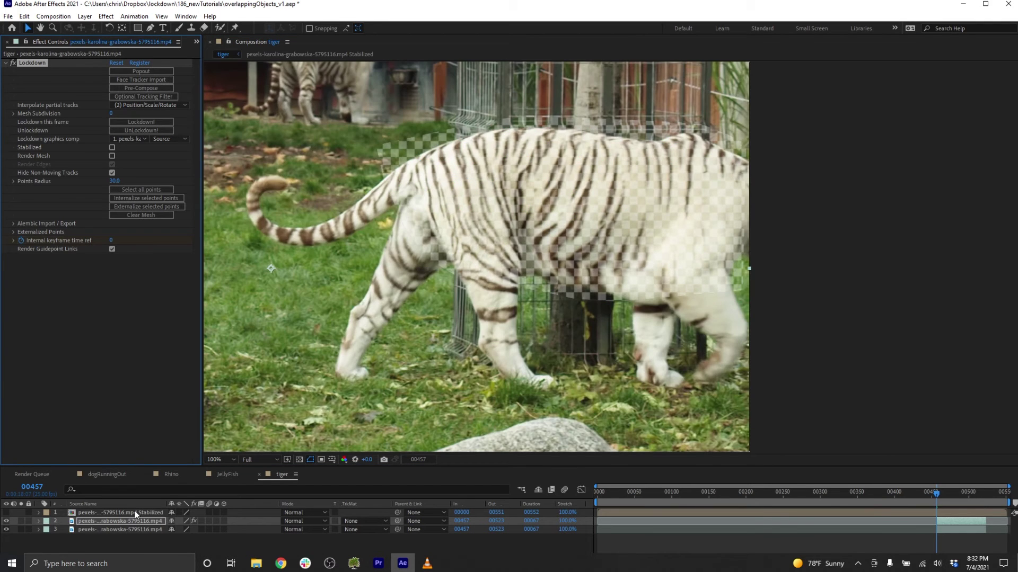
# - Open the stabilized composition and replace its Checkerboard layer with a white solid carrying Fractal Noise, Extract and a red Fill
pyautogui.doubleClick(135, 512)
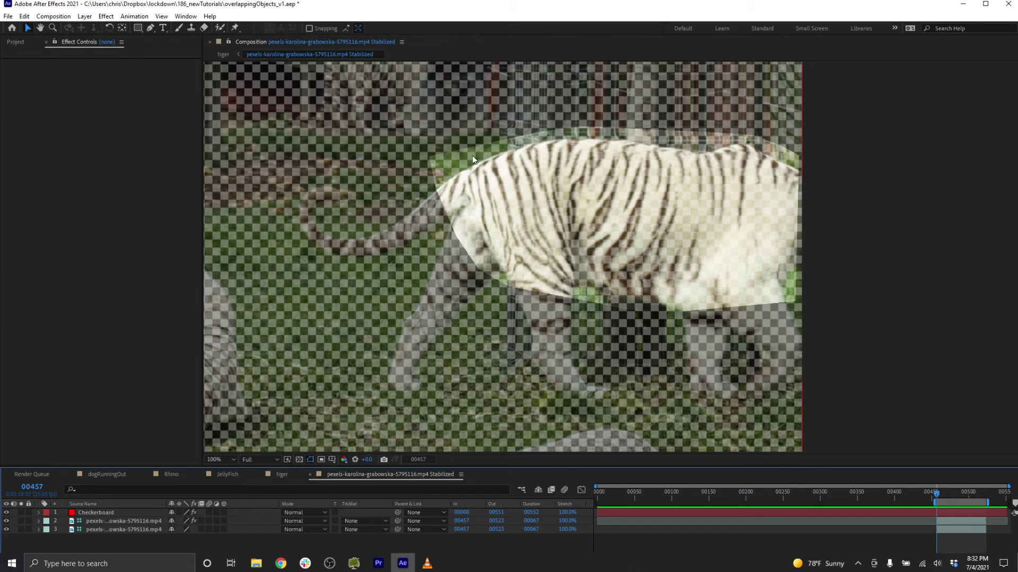
pyautogui.moveTo(939, 502)
pyautogui.mouseDown()
pyautogui.moveTo(965, 504)
pyautogui.moveTo(936, 503)
pyautogui.mouseUp()
pyautogui.click(119, 513)
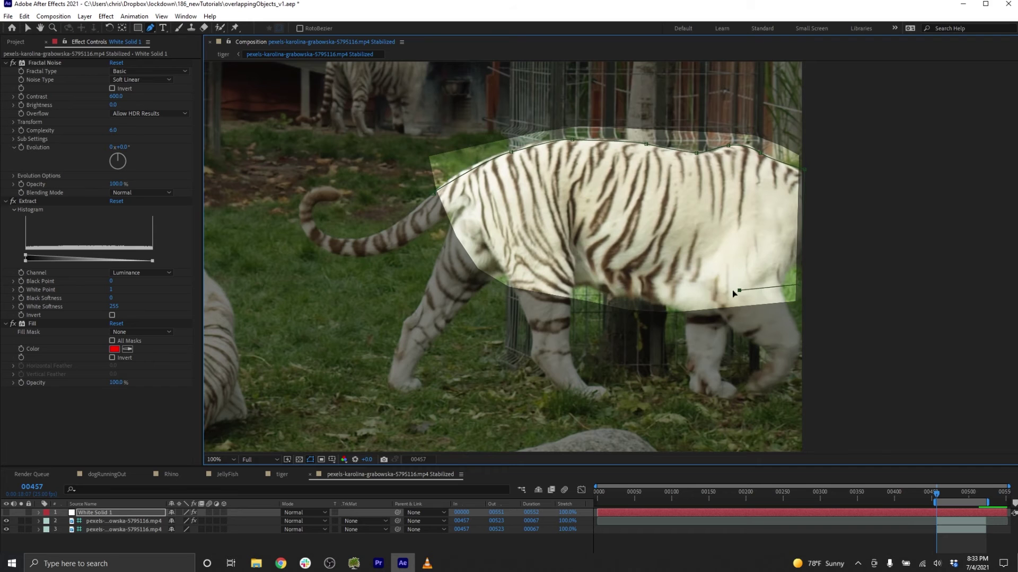
# - Close the white solid's pen mask around the tiger's upper body and refine its points along the back
pyautogui.click(452, 188)
pyautogui.click(452, 188)
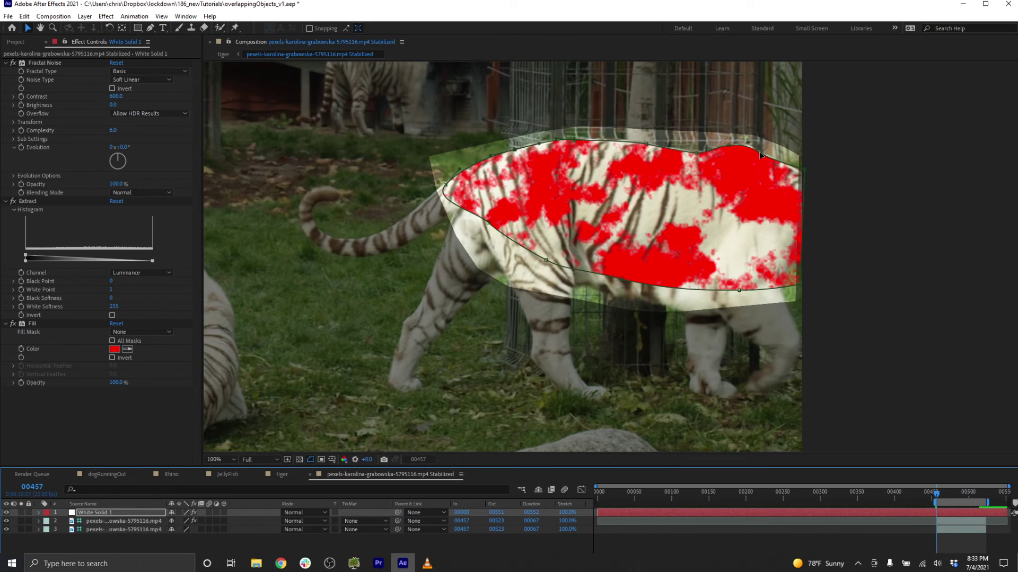
pyautogui.click(759, 152)
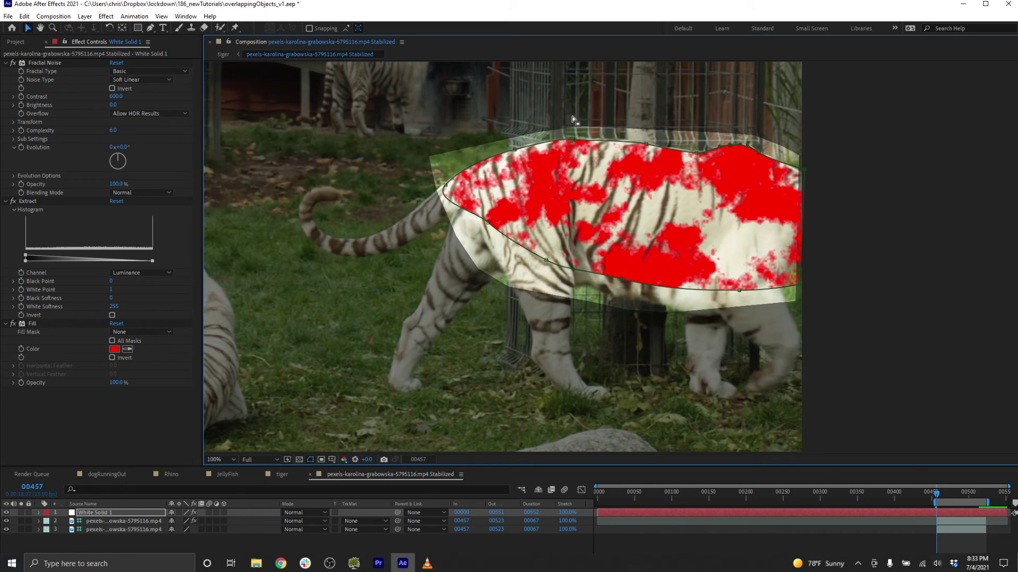
pyautogui.click(574, 139)
pyautogui.click(920, 535)
# - Return to the tiger composition, preview the red texture and examine its edge along the back at frame 498
pyautogui.press('Tab')
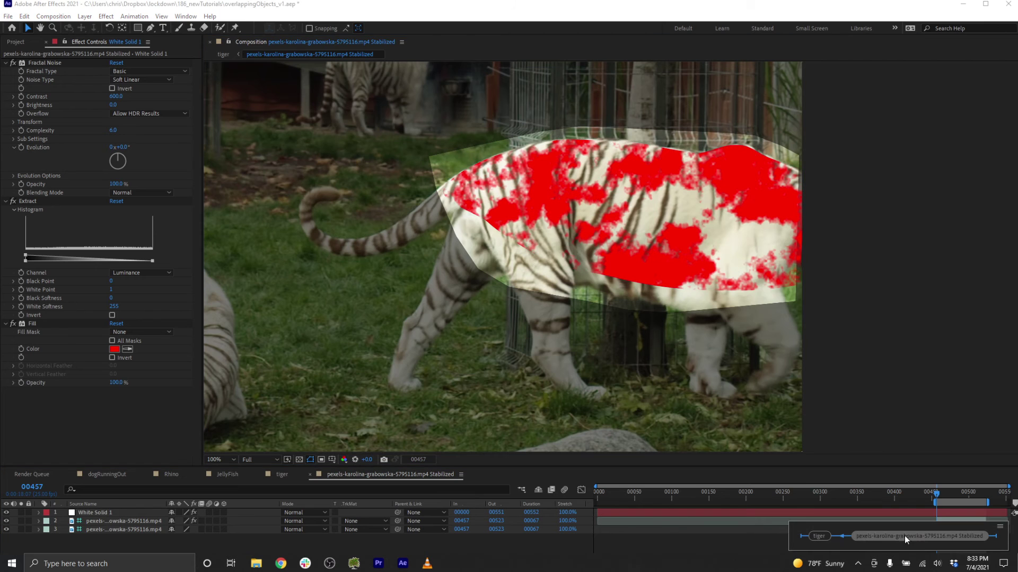
pyautogui.click(823, 537)
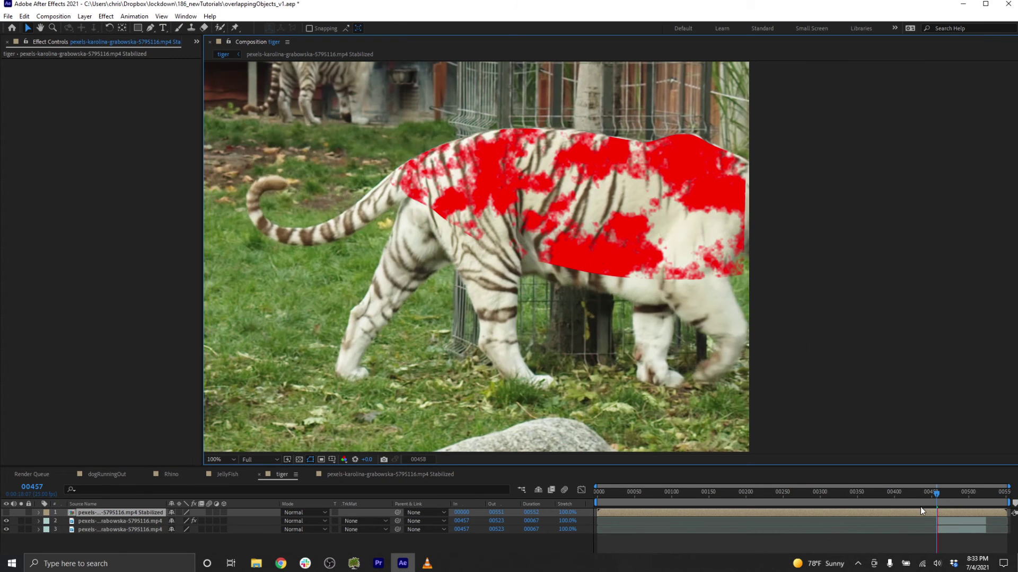
pyautogui.press('space')
pyautogui.moveTo(935, 498); pyautogui.dragTo(967, 499)
pyautogui.scroll(4, 599, 201)
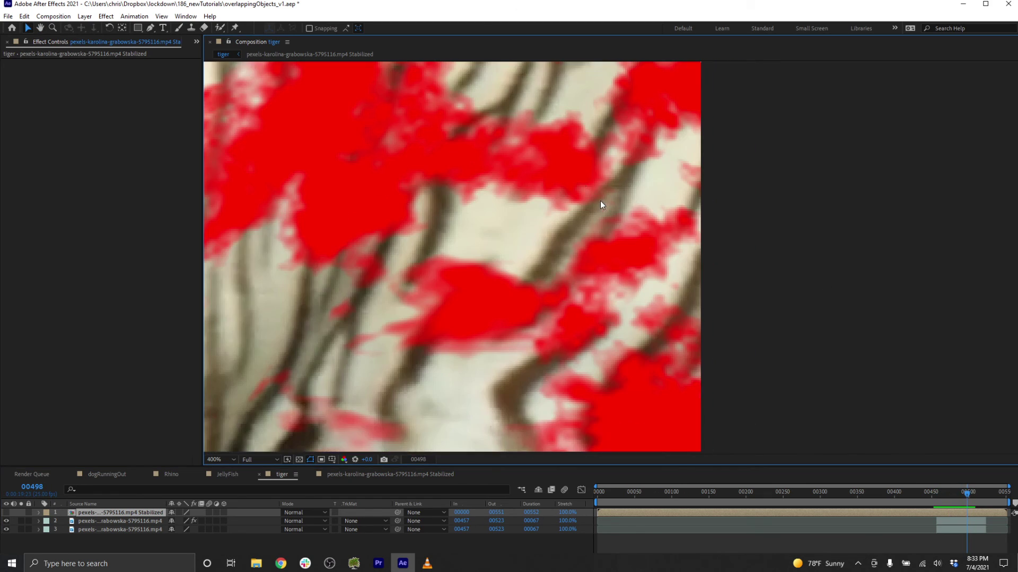
pyautogui.scroll(-2, 578, 159)
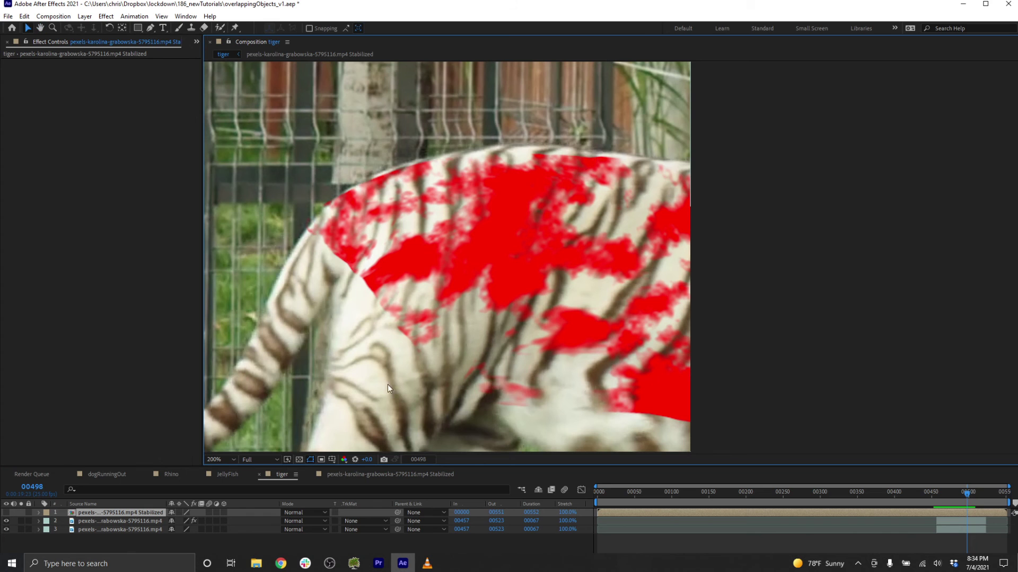
# - In the stabilized composition at frame 498, move the white solid's mask points along the rump and back outward to the tiger's edge
pyautogui.doubleClick(117, 513)
pyautogui.click(123, 512)
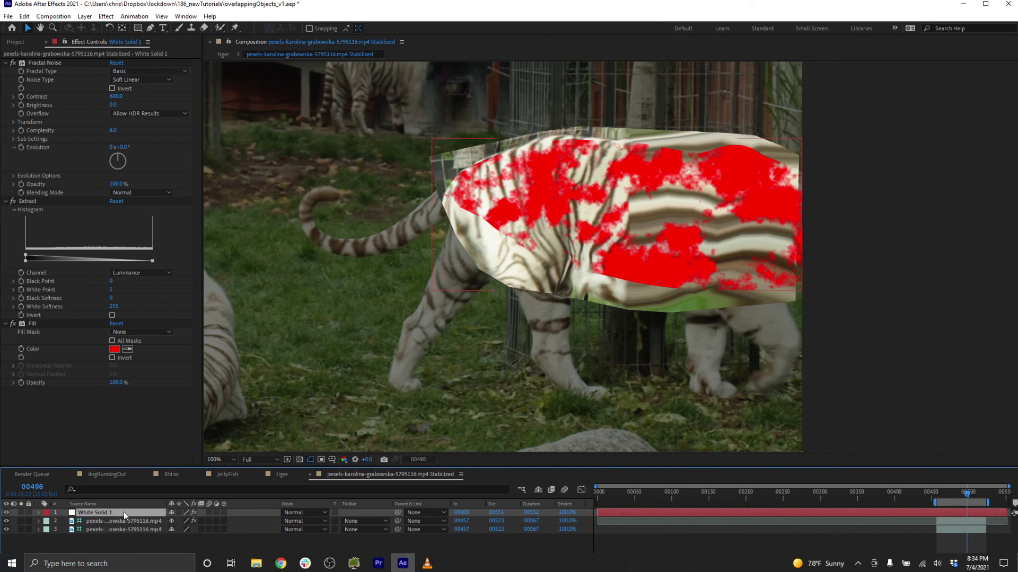
pyautogui.scroll(2, 558, 181)
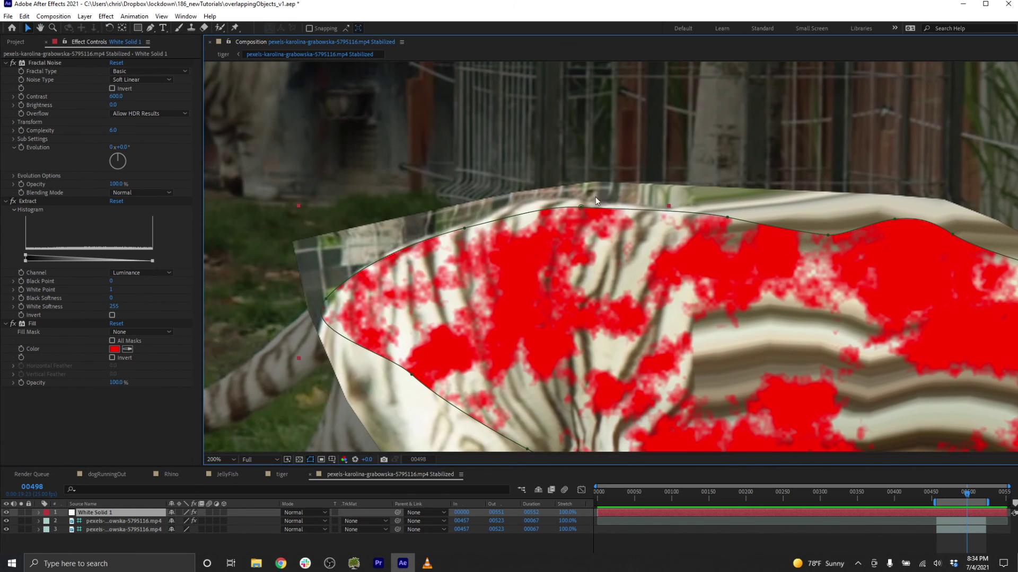
pyautogui.moveTo(581, 206); pyautogui.dragTo(433, 231)
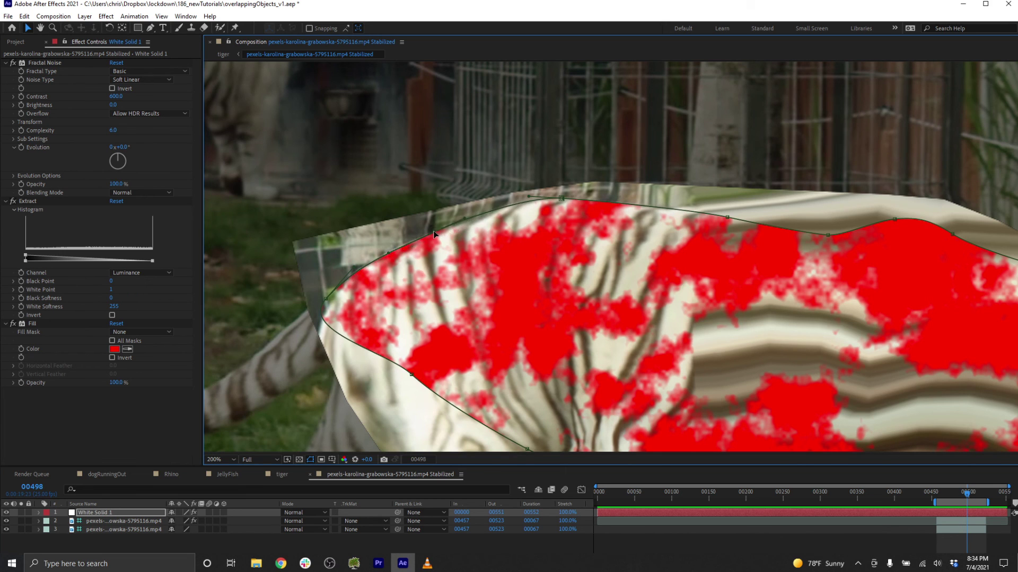
# - Return to the tiger composition and check the adjusted texture edge along the rump and back
pyautogui.press('Tab')
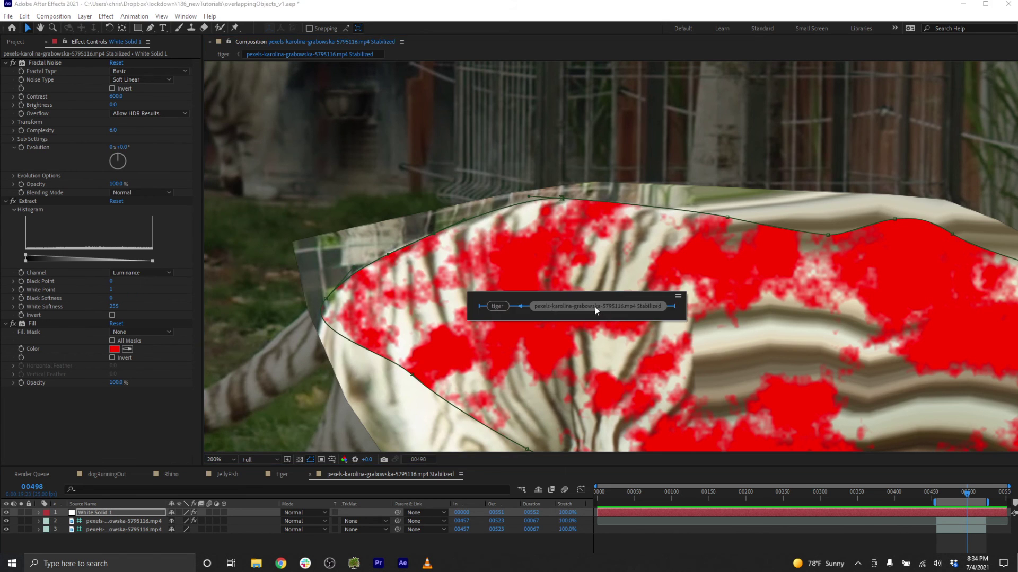
pyautogui.click(501, 307)
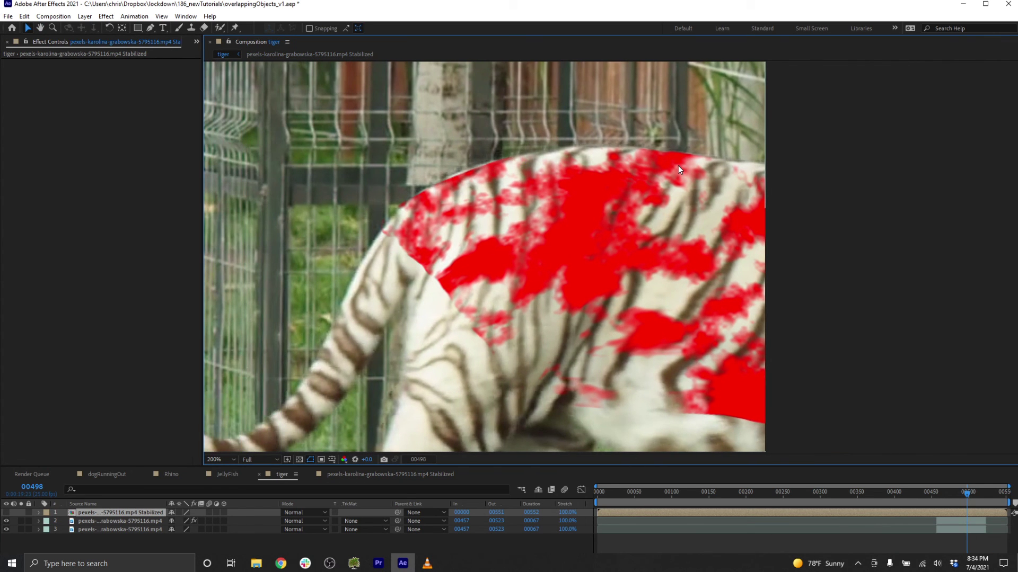
pyautogui.scroll(-1, 644, 205)
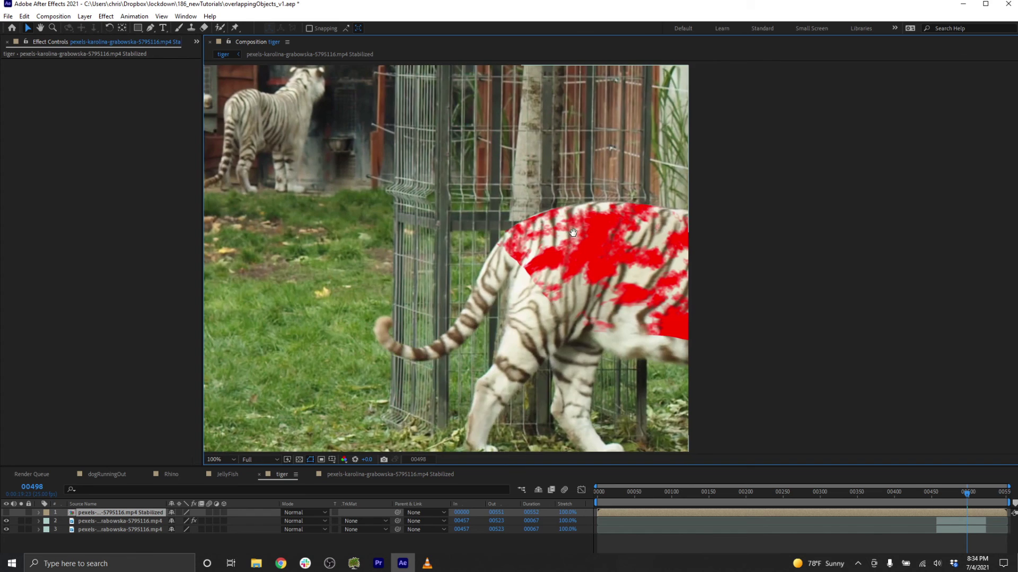